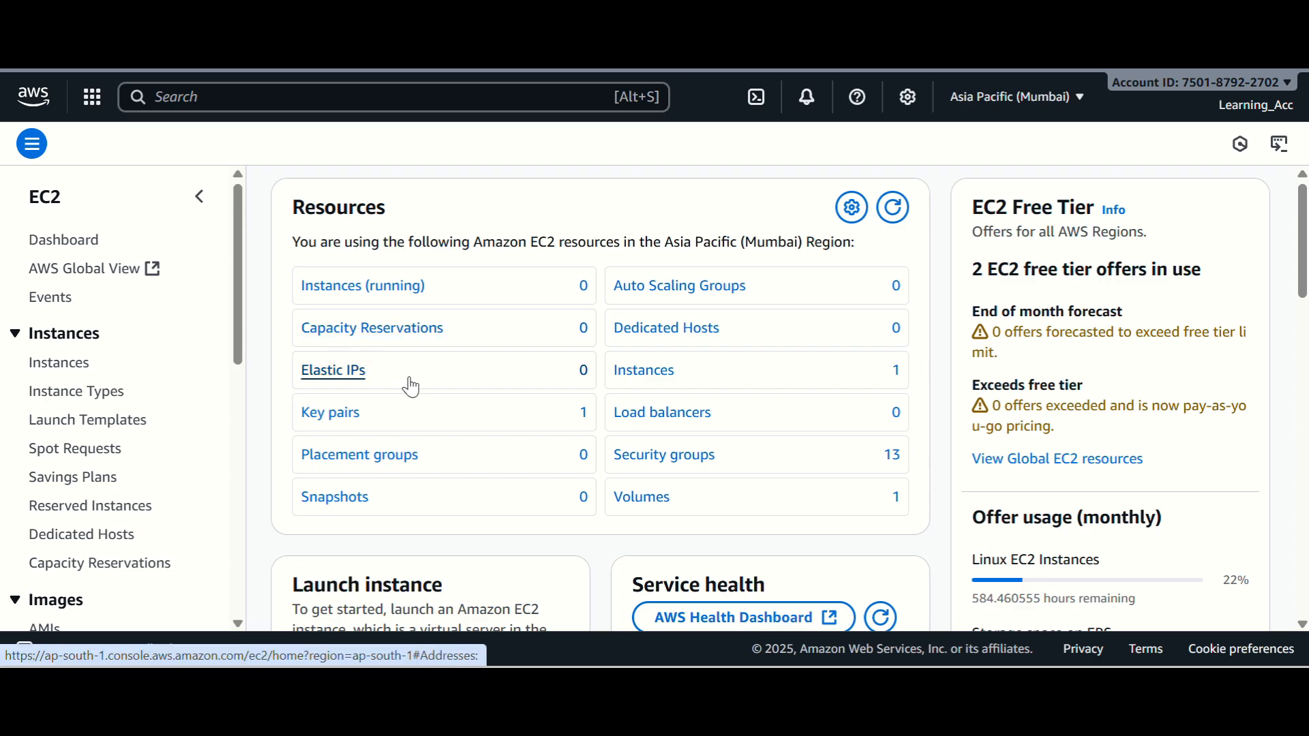
Step: Search the console for ec2 and open the EC2 service
left_click(1072, 109)
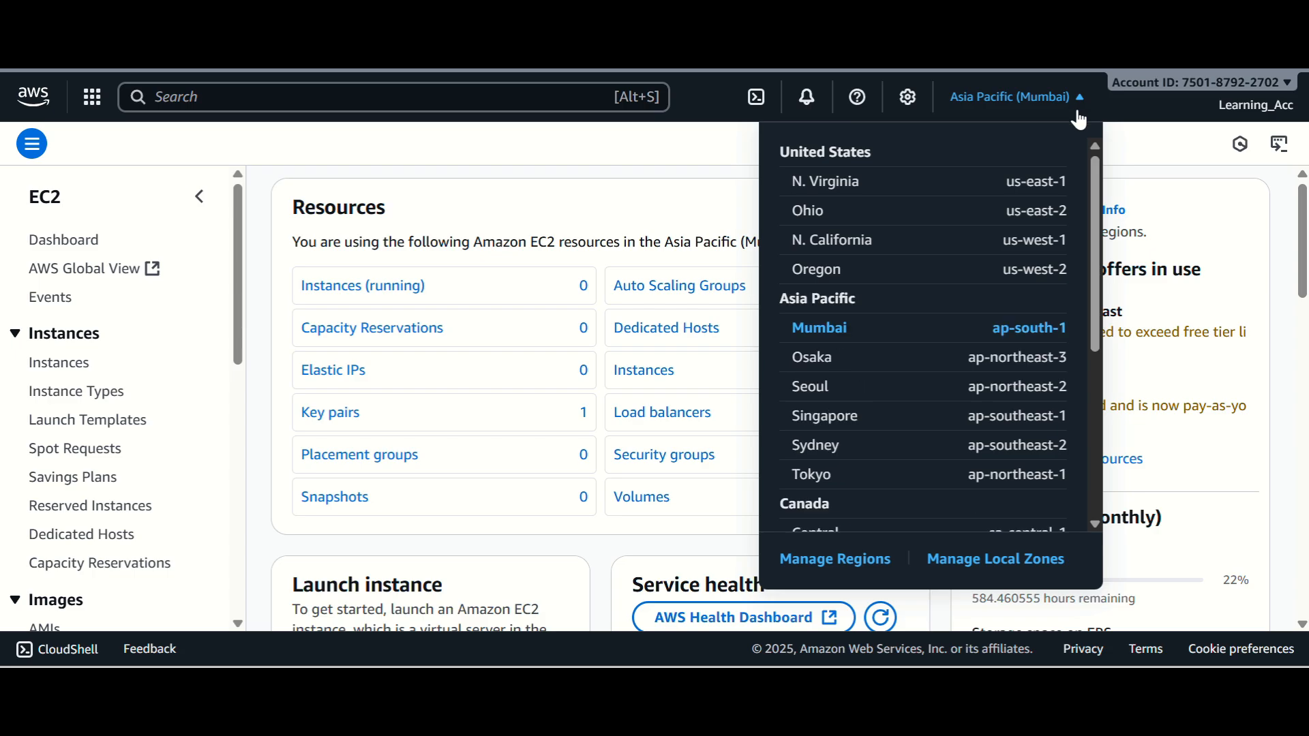
left_click(722, 165)
left_click(461, 103)
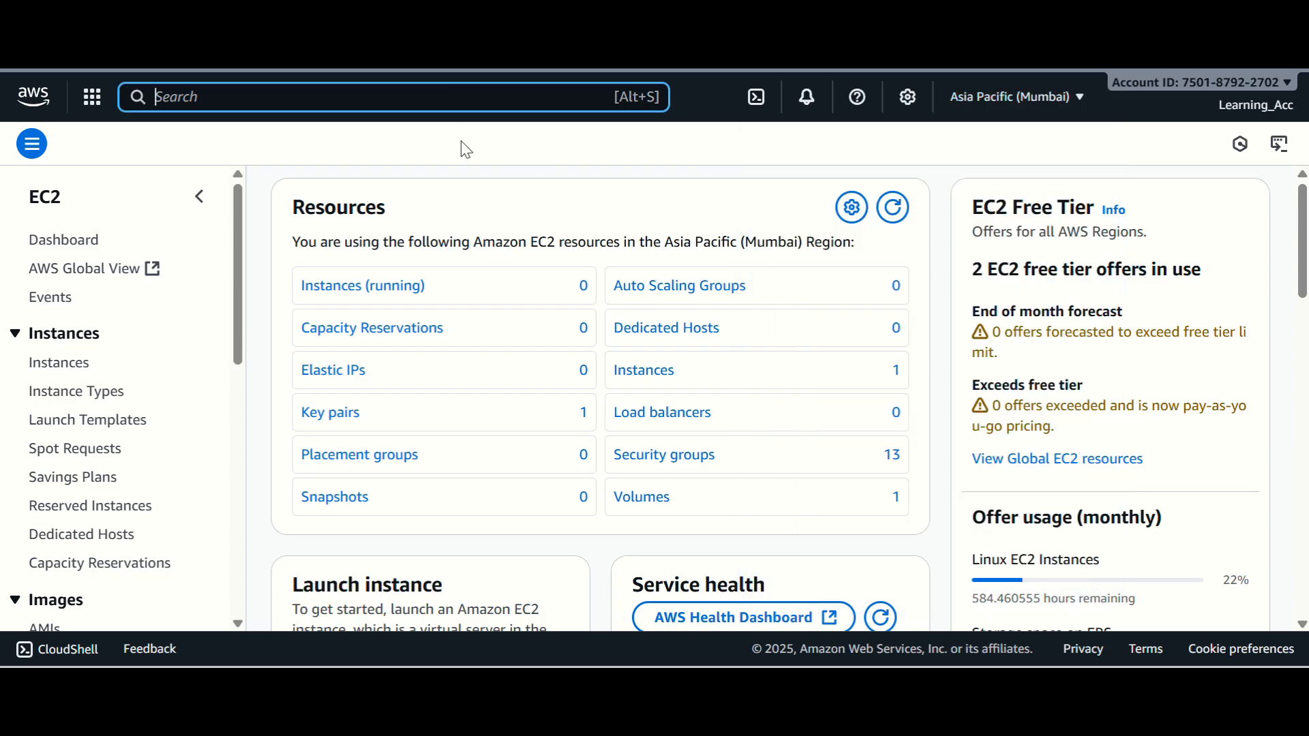
type("ec2")
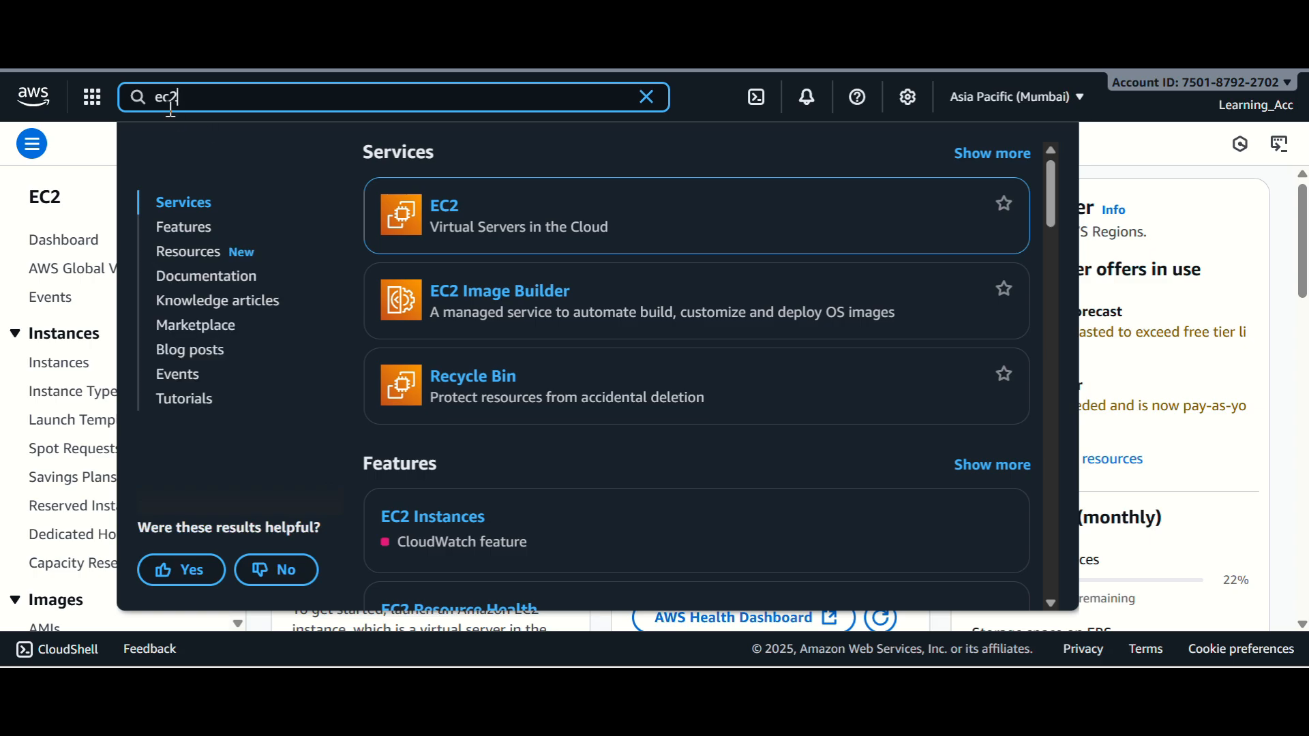
mouse_move(424, 210)
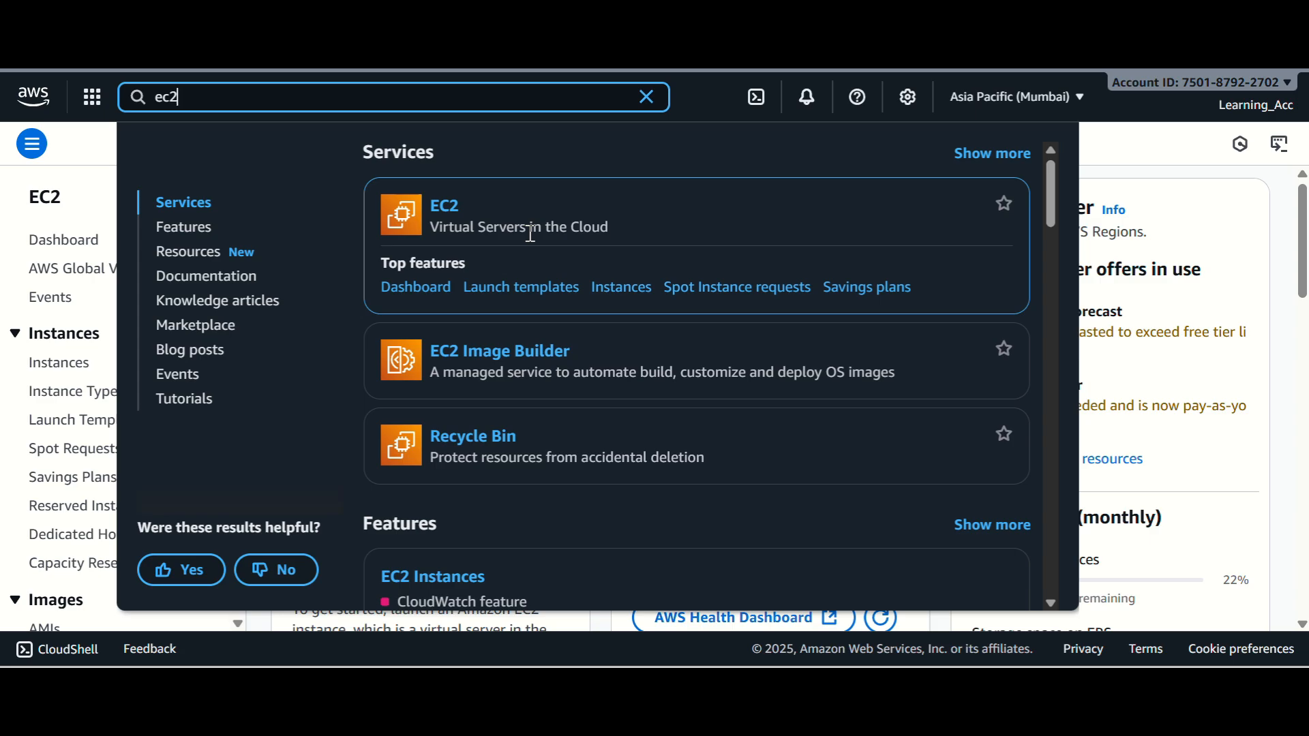
left_click(439, 216)
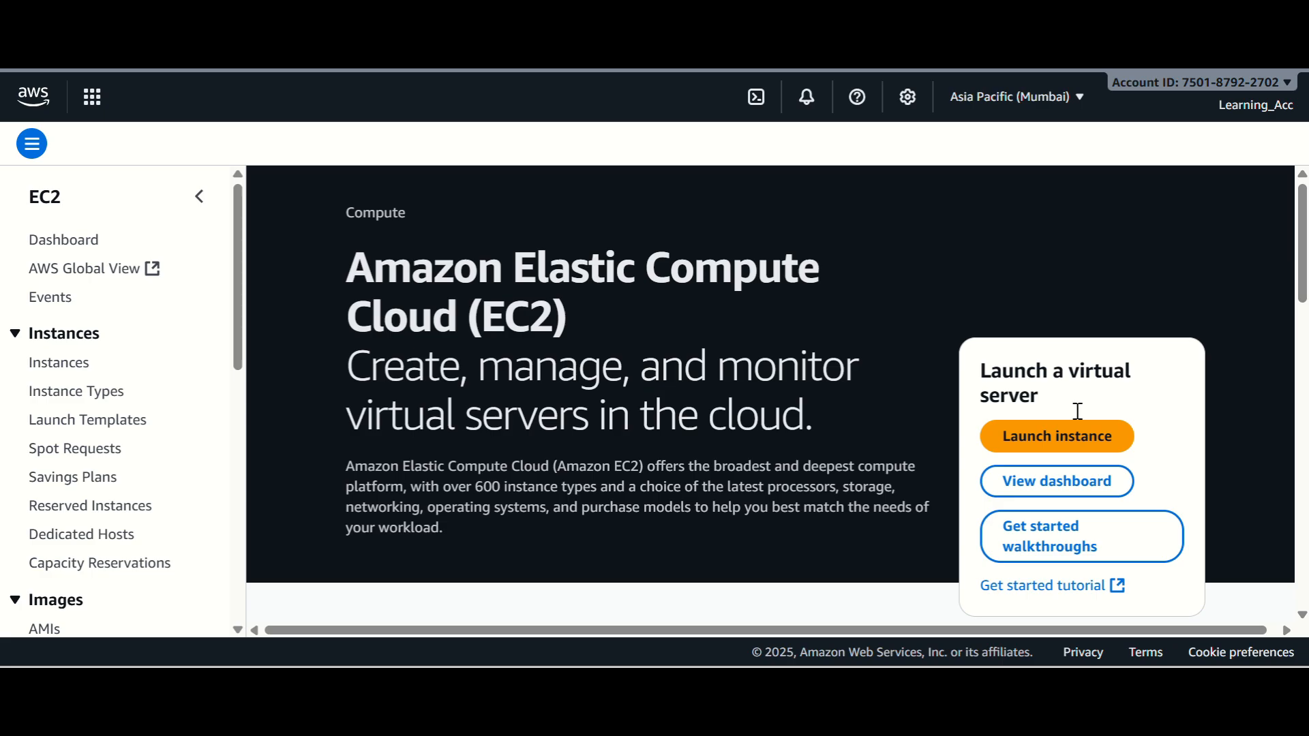
Step: Start launching a new virtual server instance and name it Ubuntu
left_click(1073, 437)
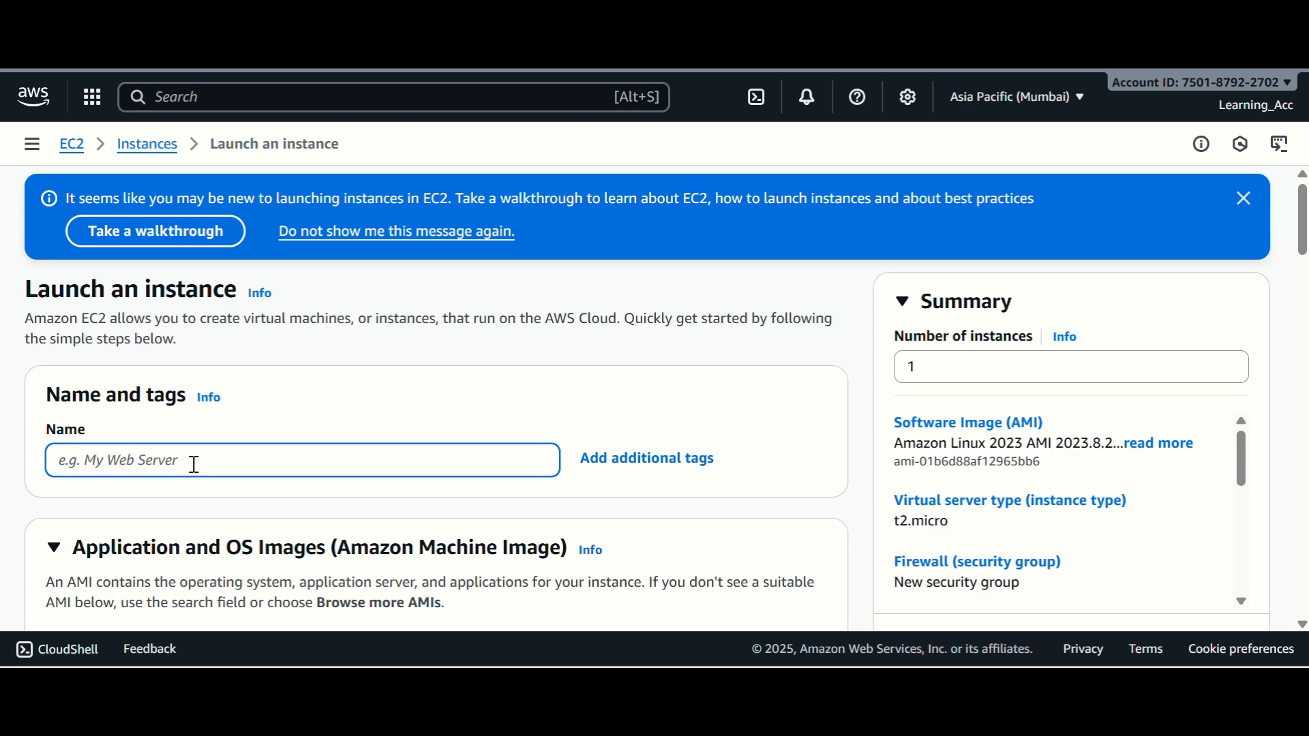
type("hy")
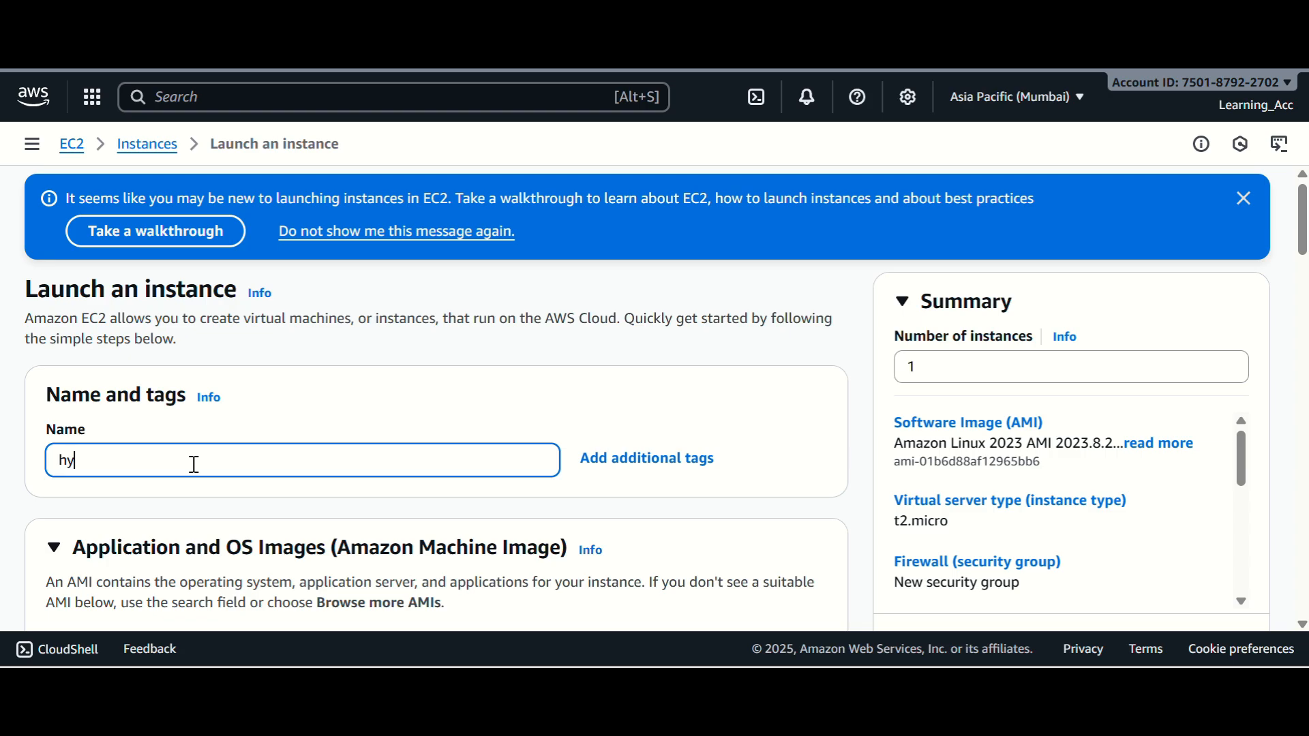
key("BackSpace")
key("BackSpace")
type("Ubuntu")
Step: Browse the full AMI catalog and filter the quick start images to free tier only and All Linux/Unix
scroll(194, 465, "down", 5)
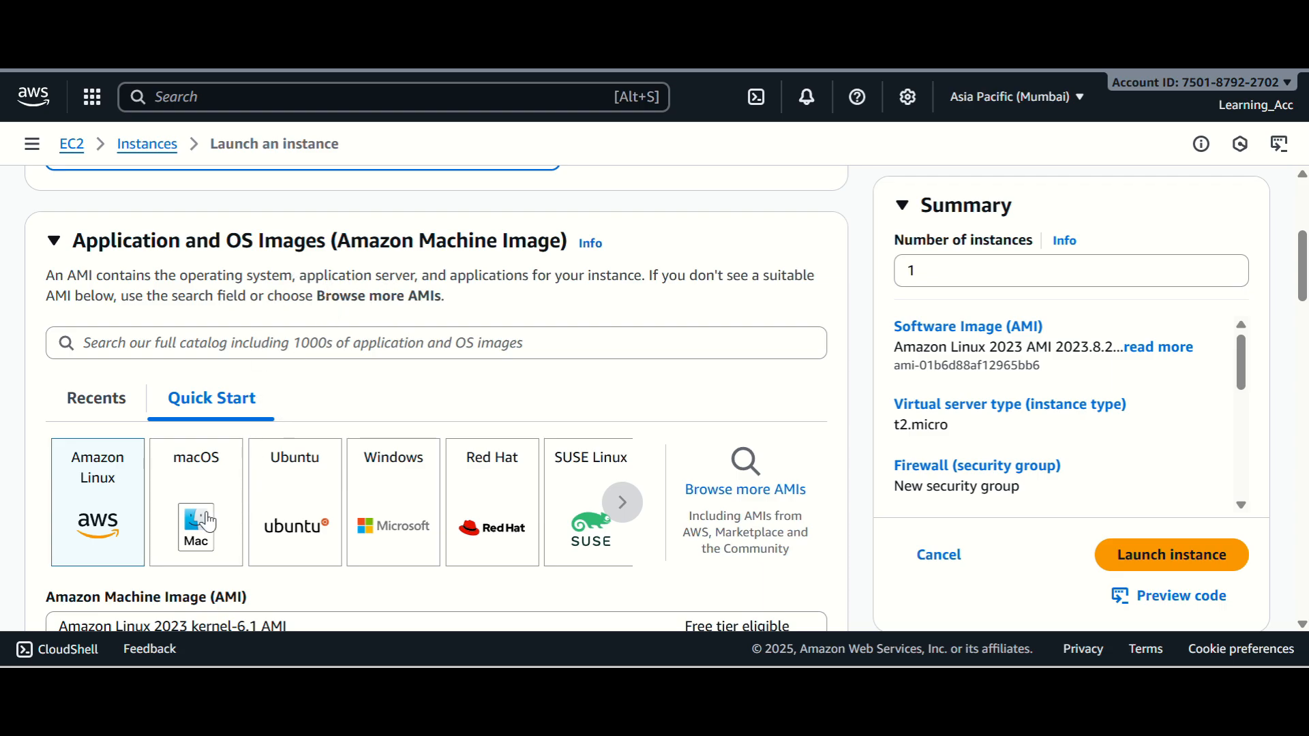
scroll(524, 390, "down", 1)
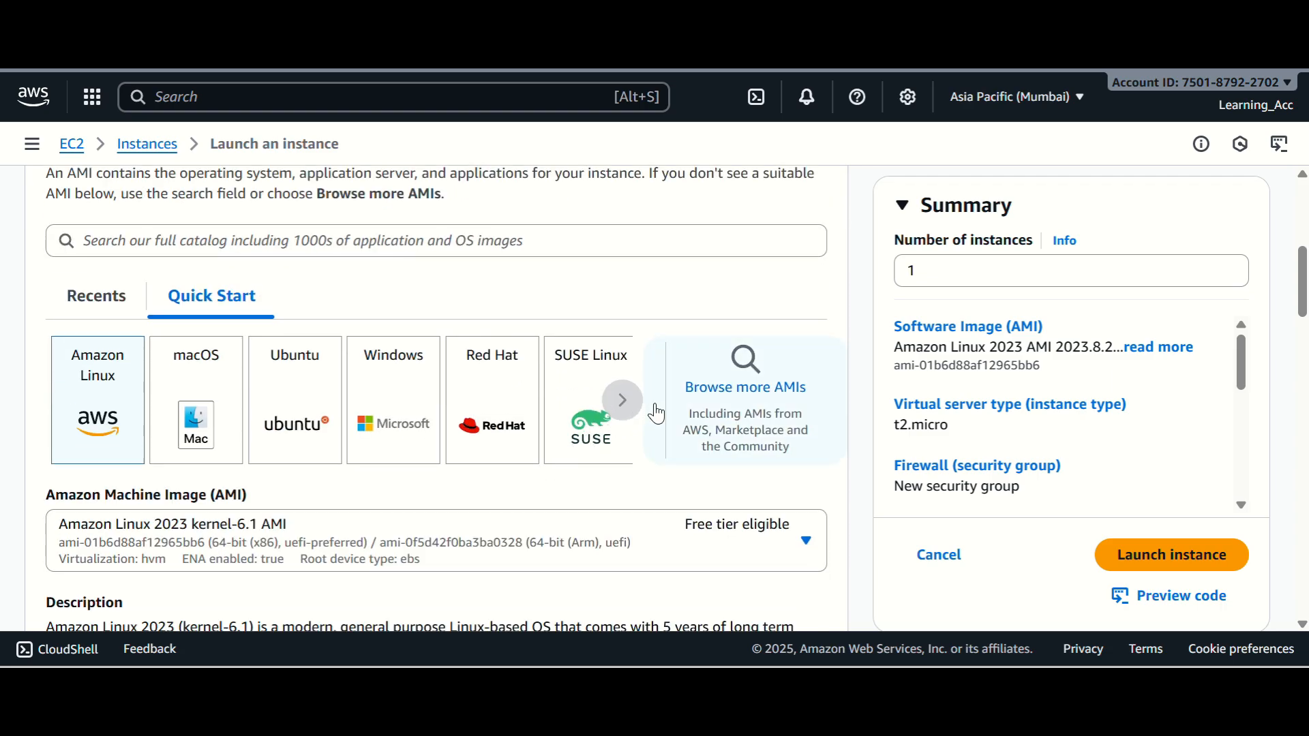
left_click(724, 401)
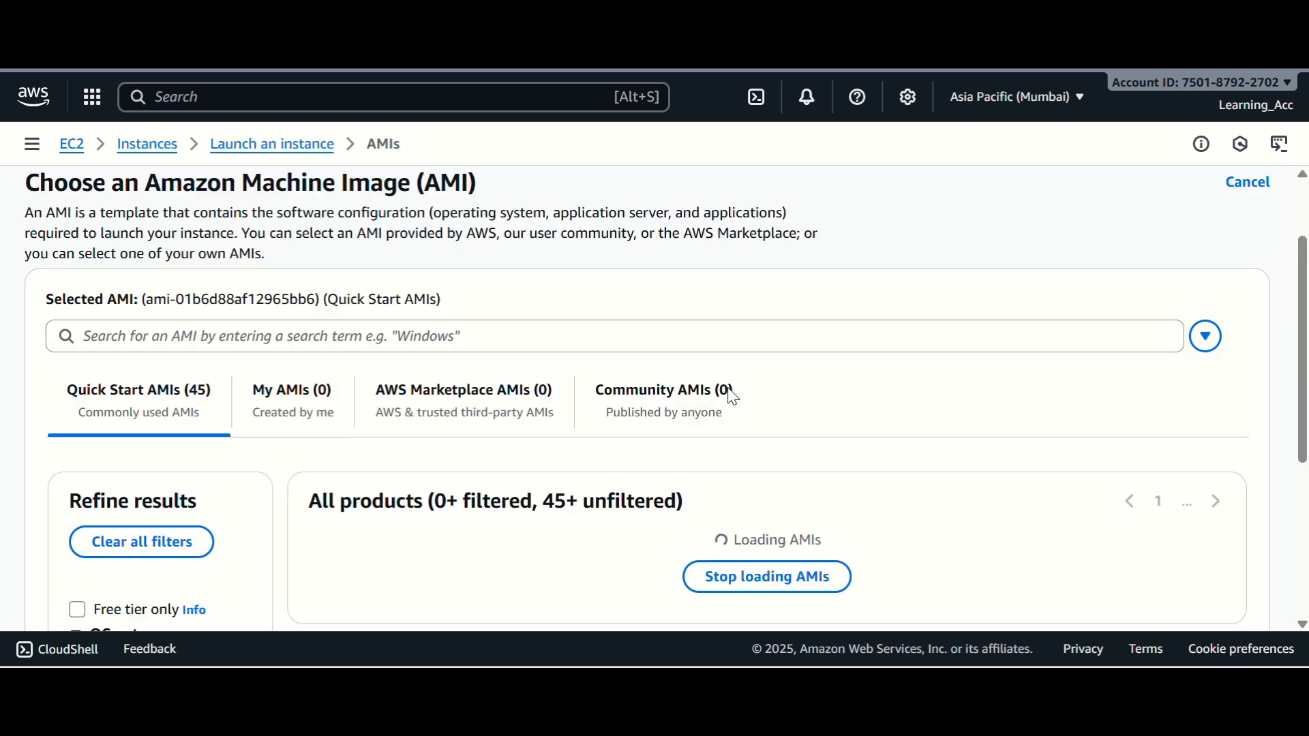
scroll(463, 421, "down", 5)
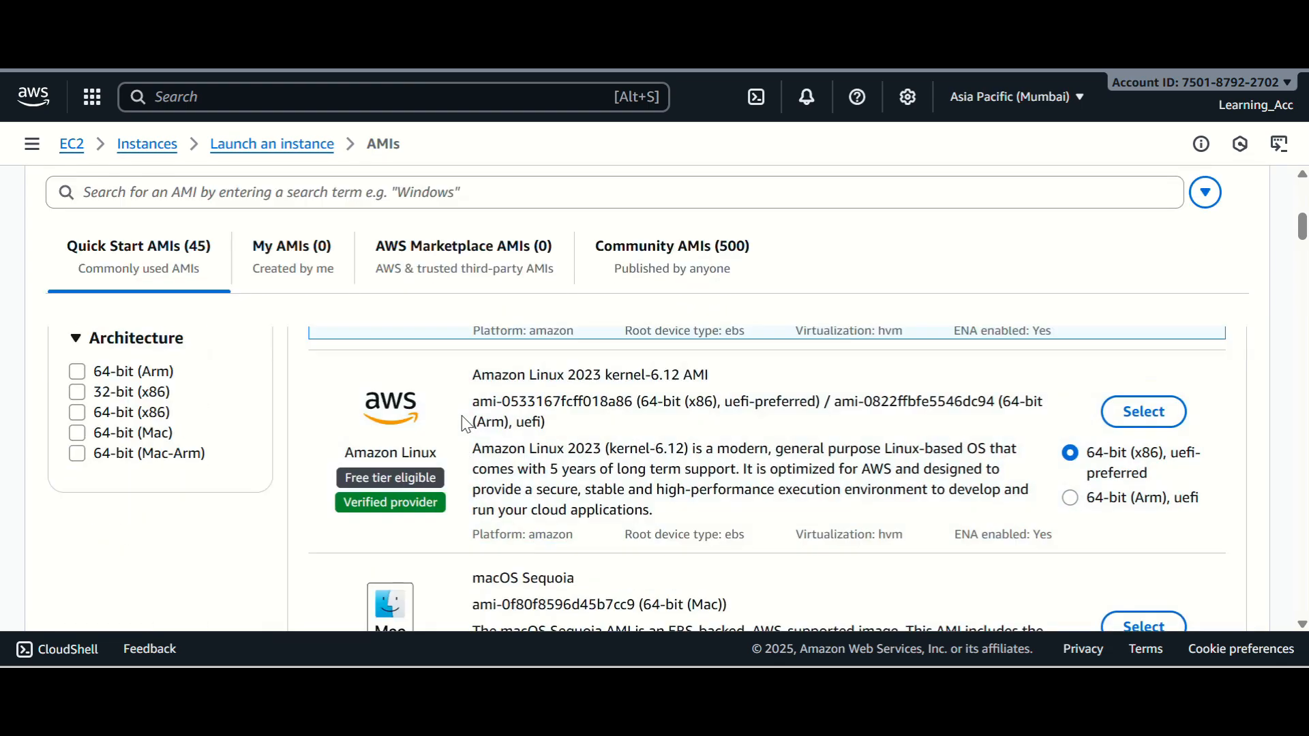
scroll(464, 440, "up", 4)
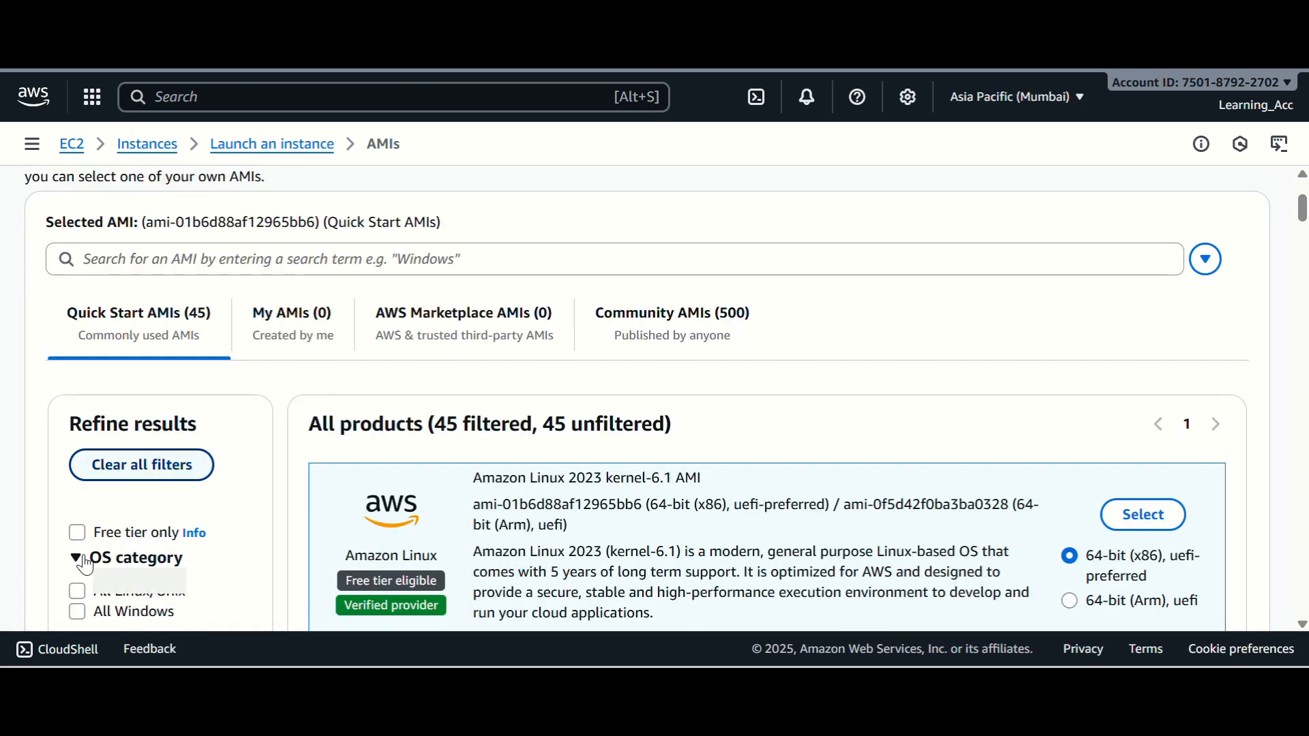
scroll(82, 409, "down", 2)
left_click(77, 379)
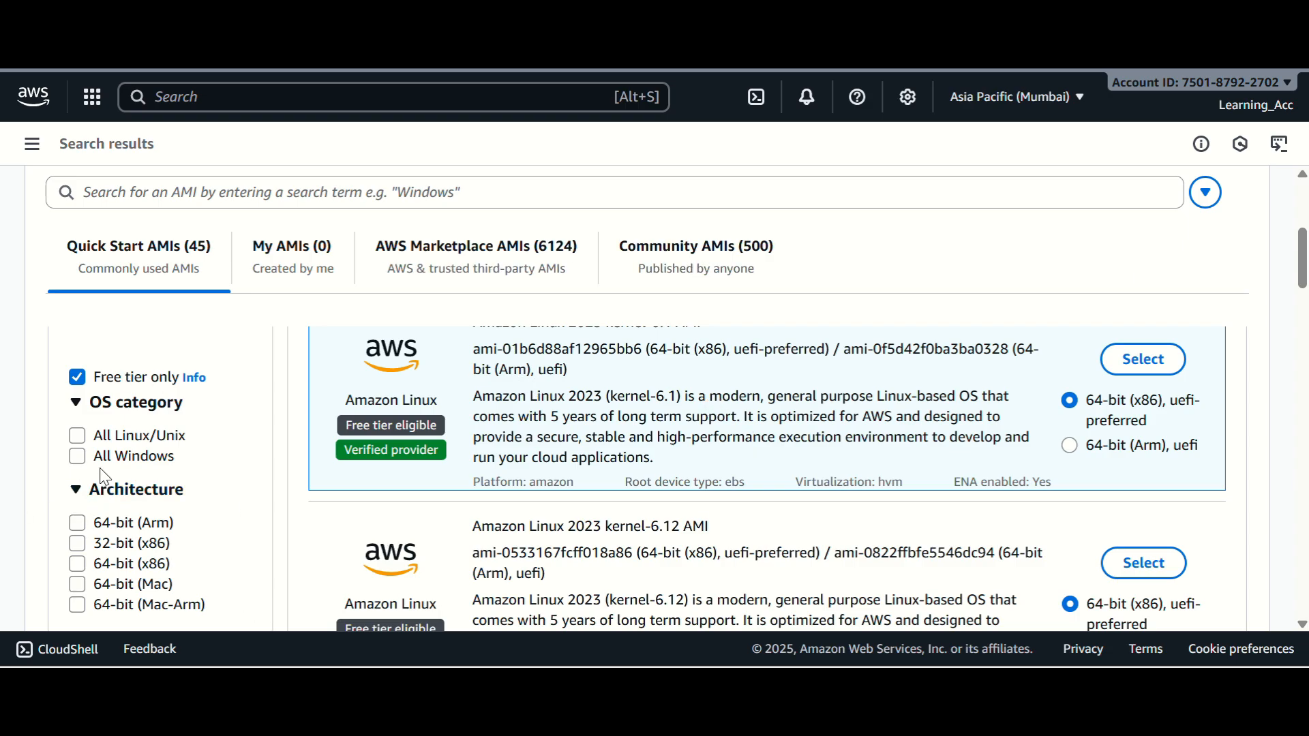
left_click(77, 438)
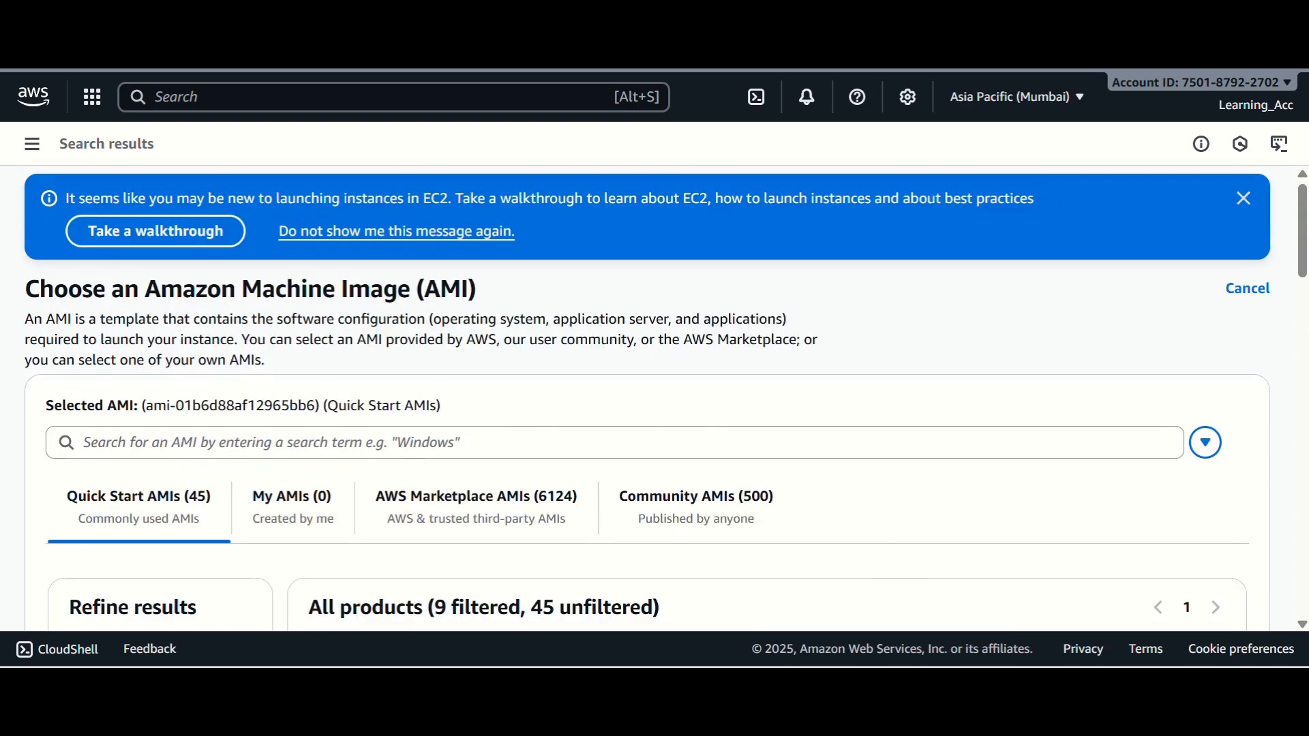
Step: Select the 64-bit (x86) Ubuntu Server 24.04 LTS (HVM), SSD Volume Type image and review its name and description
scroll(1021, 442, "down", 4)
scroll(958, 469, "up", 2)
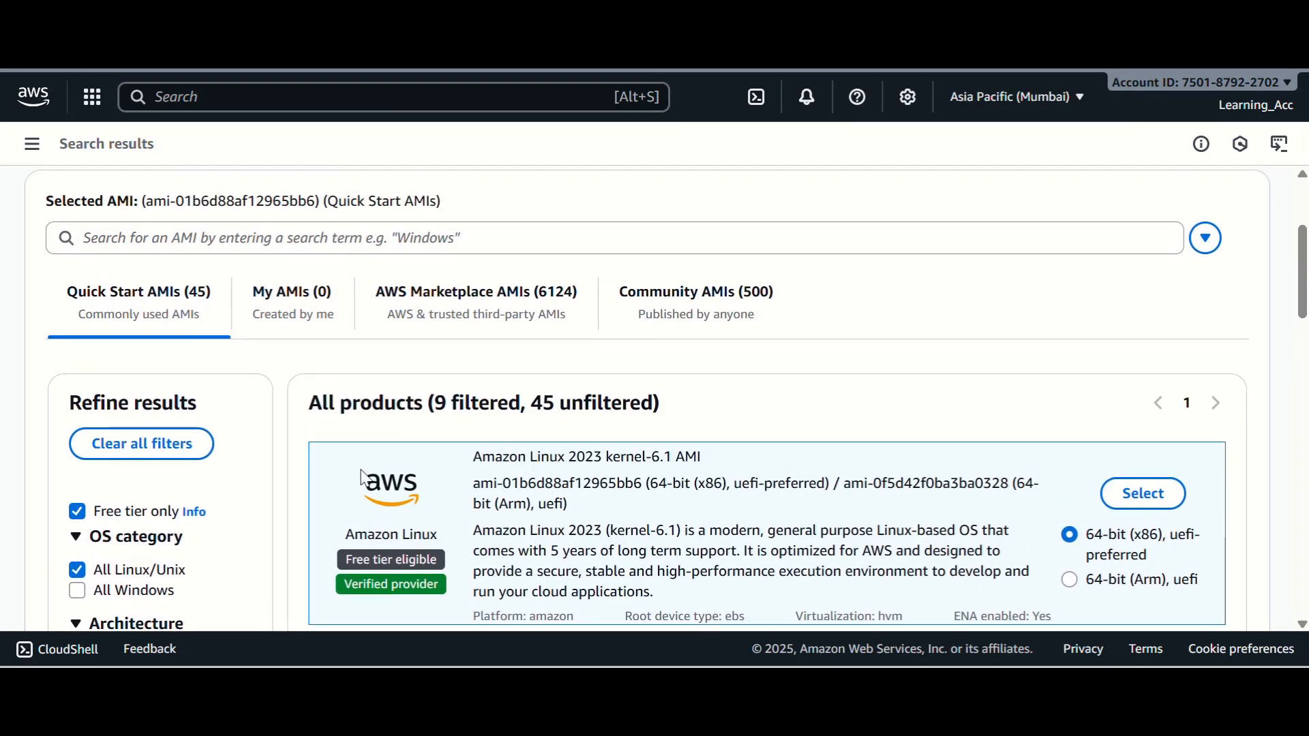
scroll(1012, 431, "down", 5)
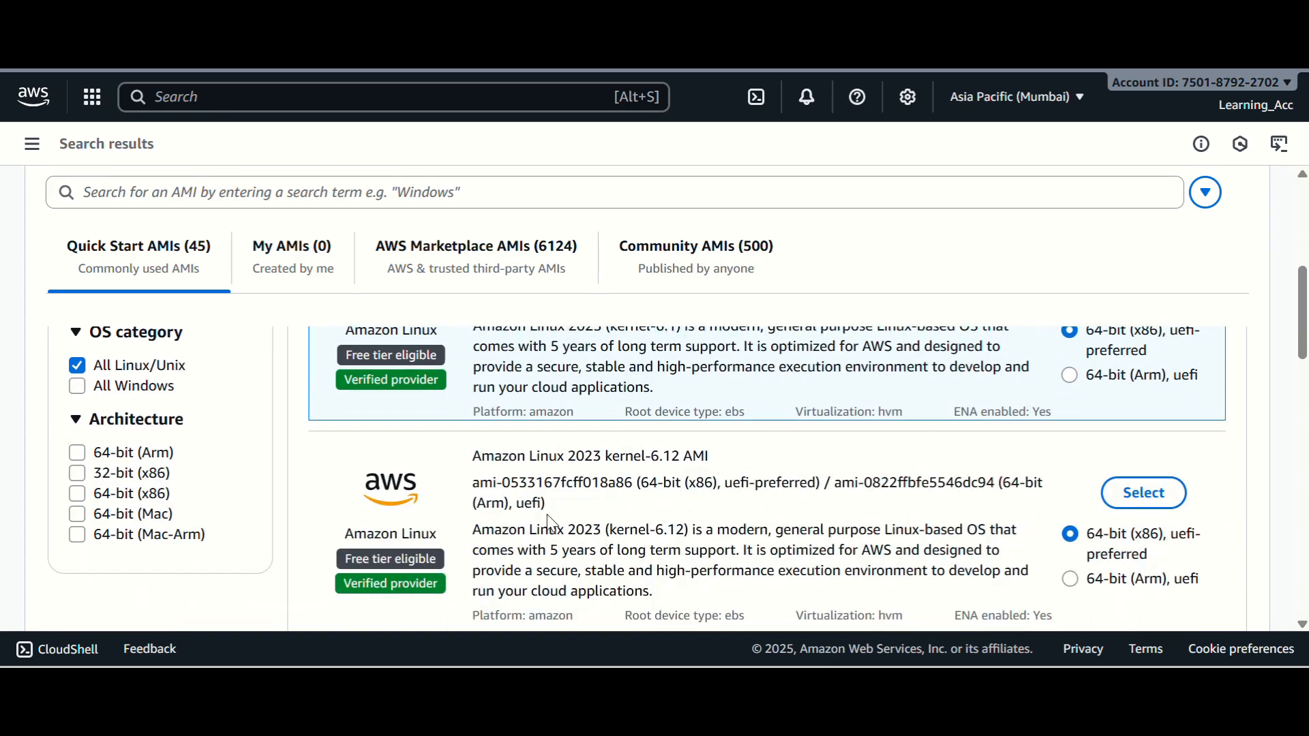
scroll(547, 511, "down", 6)
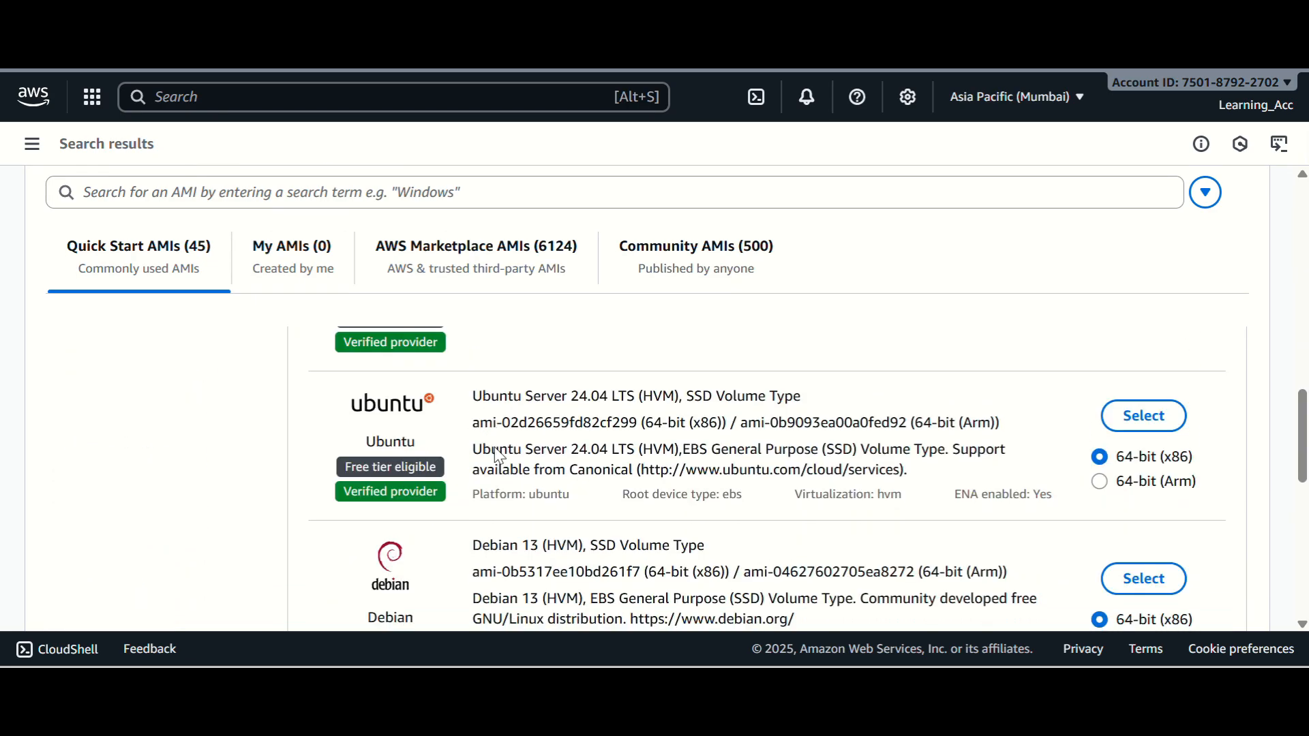
scroll(476, 470, "down", 2)
scroll(381, 430, "up", 2)
left_click_drag(348, 475, 365, 486)
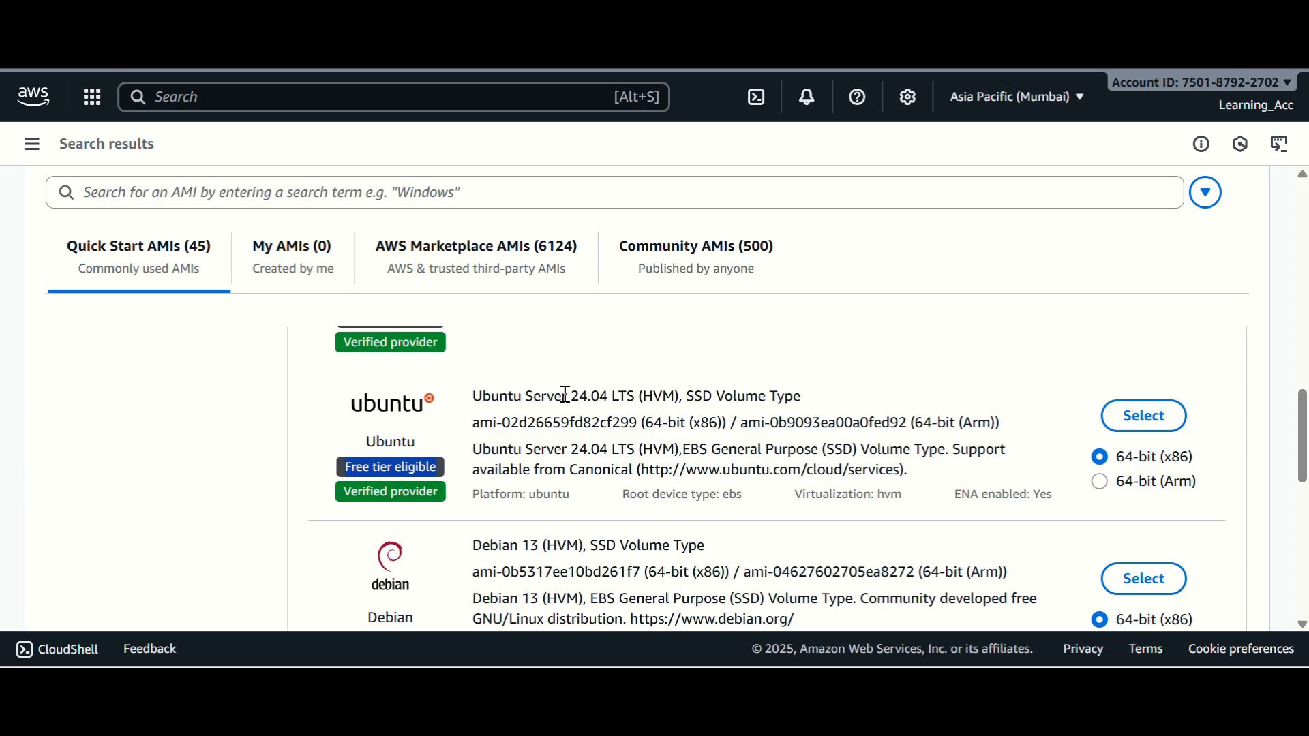
left_click_drag(575, 402, 675, 402)
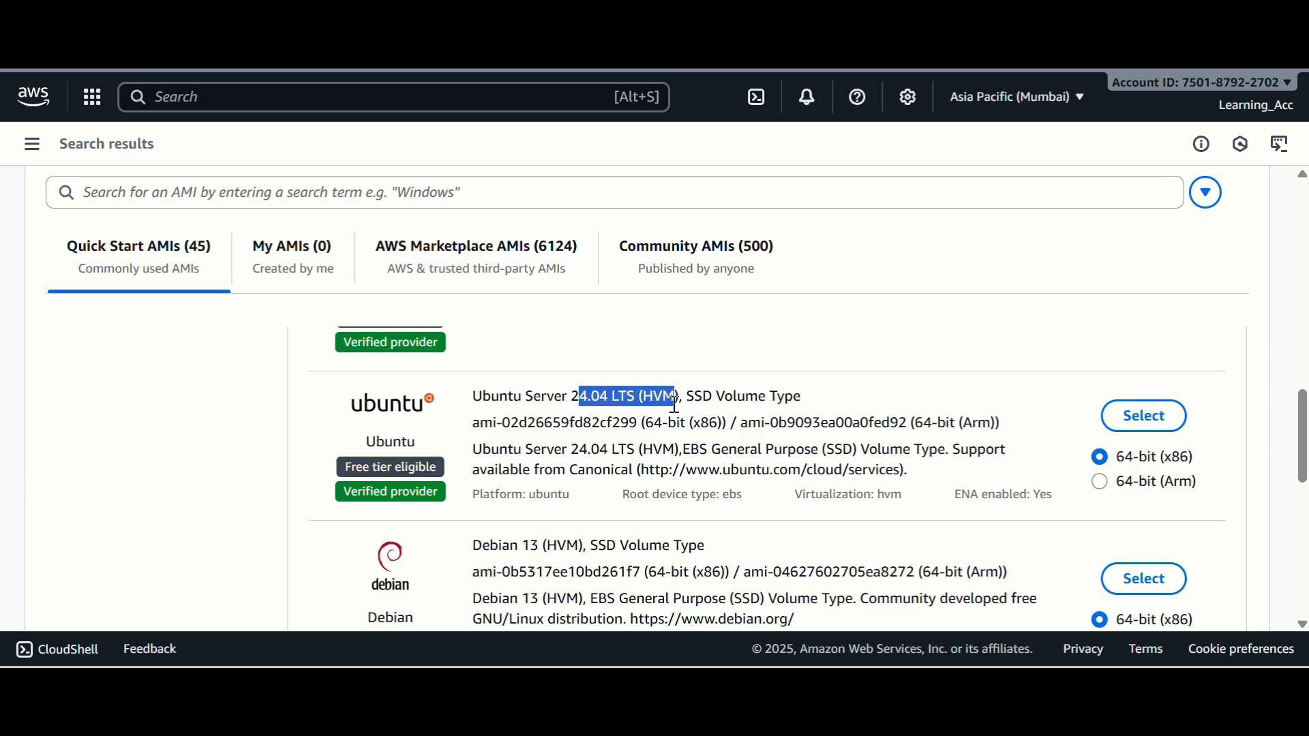
left_click(1110, 417)
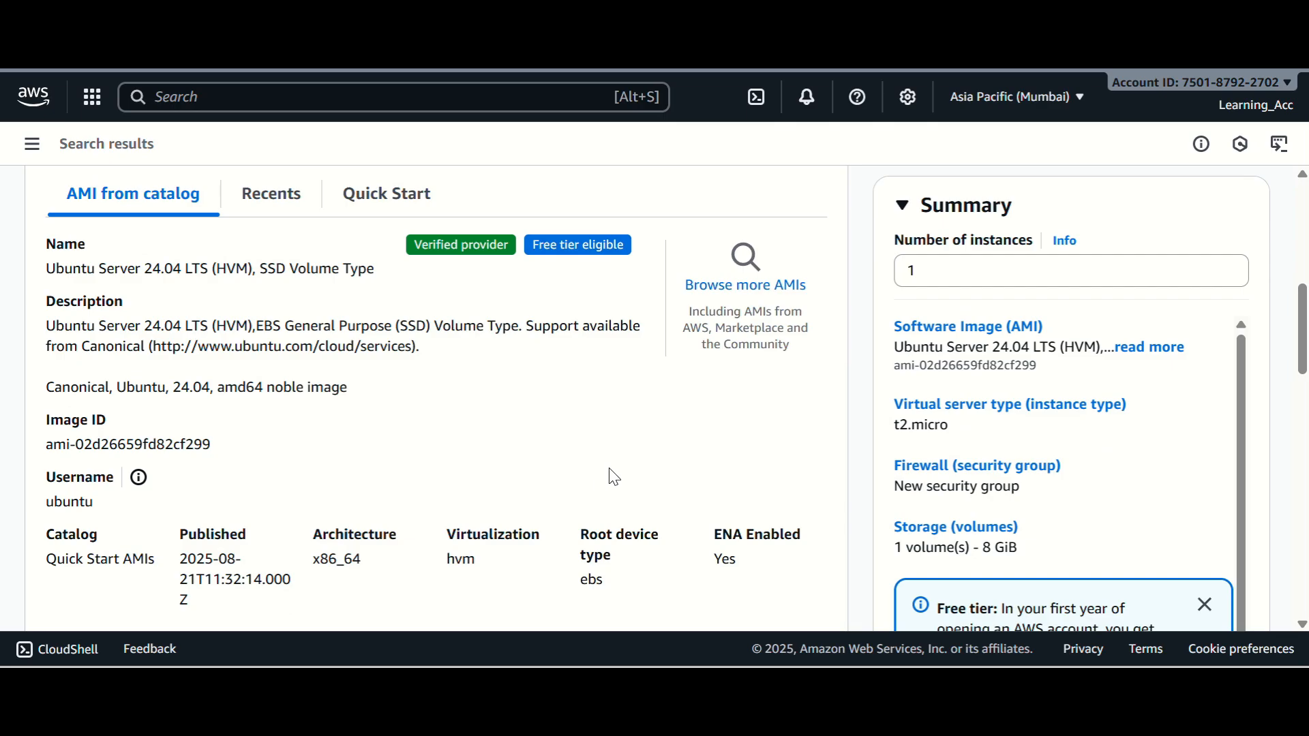
scroll(608, 469, "up", 3)
scroll(609, 469, "down", 3)
left_click_drag(61, 273, 211, 276)
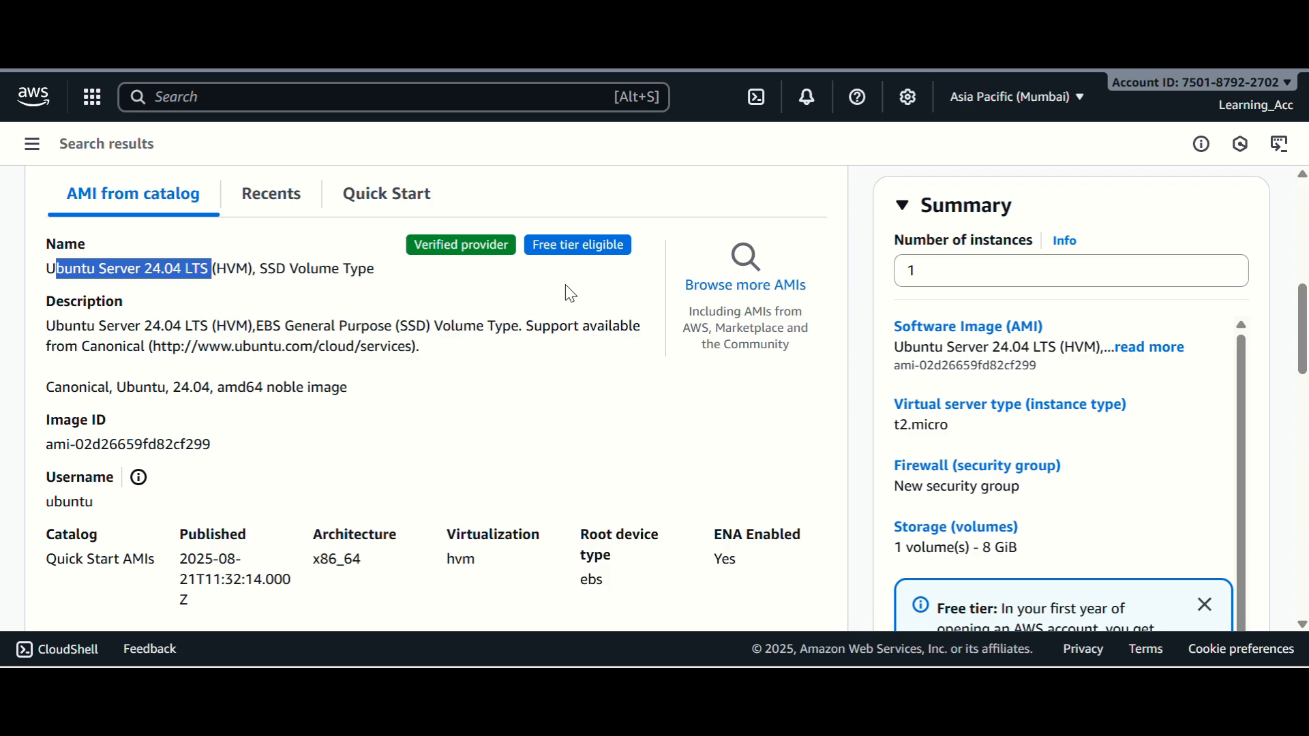
left_click_drag(64, 326, 184, 326)
Step: Open the comparison of instance types and dismiss the walkthrough banner
scroll(191, 412, "down", 5)
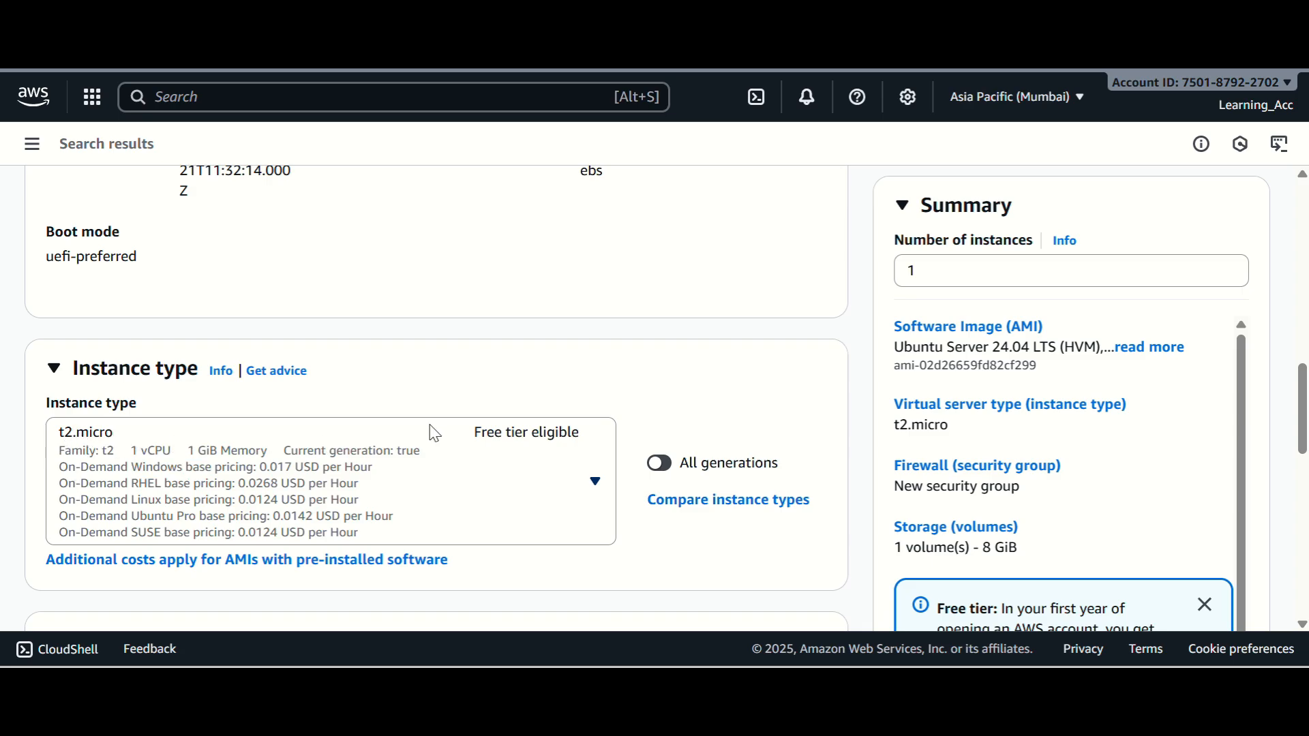
scroll(470, 462, "down", 2)
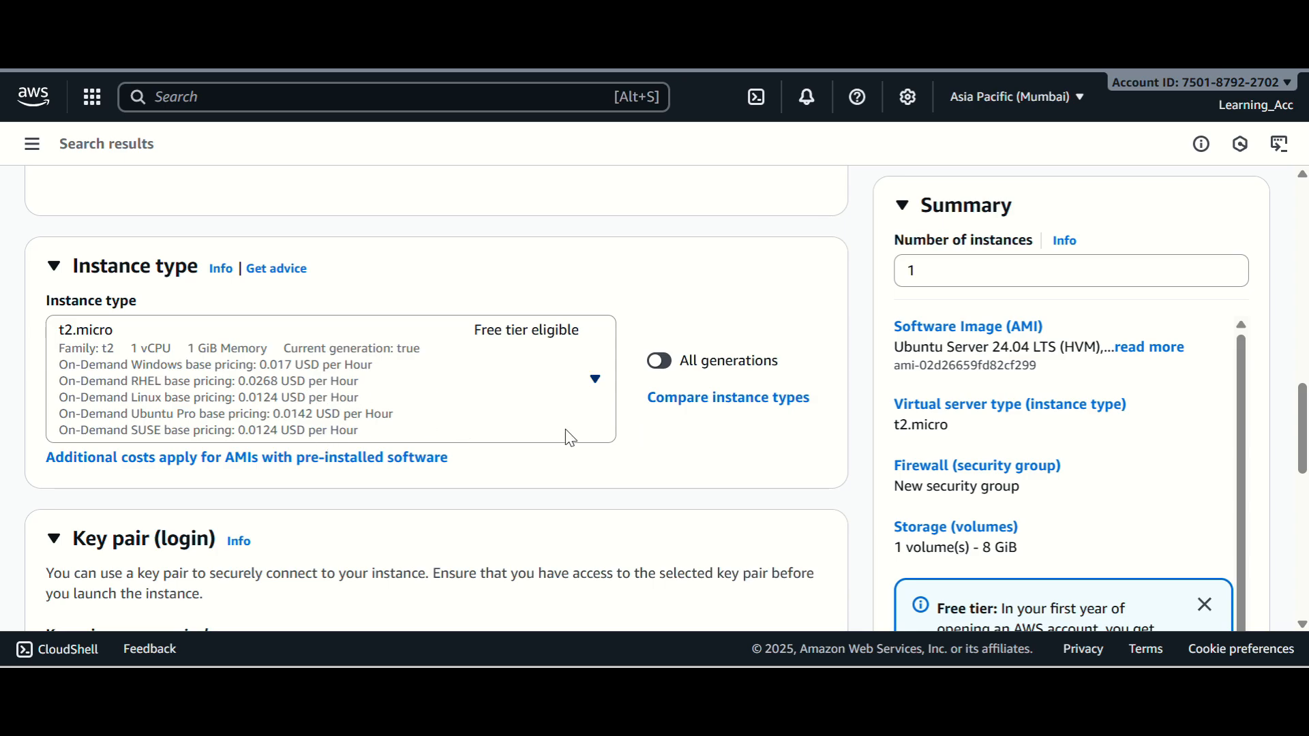
left_click(682, 402)
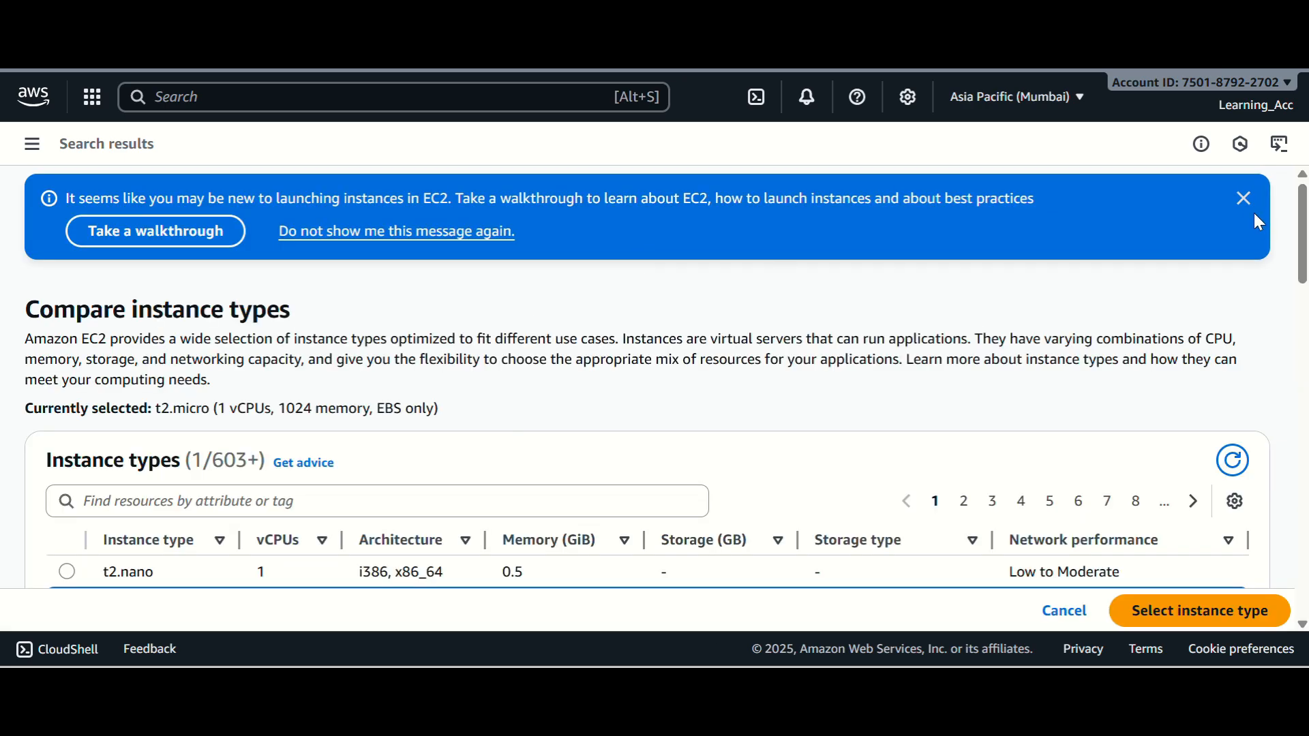
left_click(1243, 199)
Step: Look through the available instance types and confirm t2.micro as the instance type
scroll(699, 488, "down", 4)
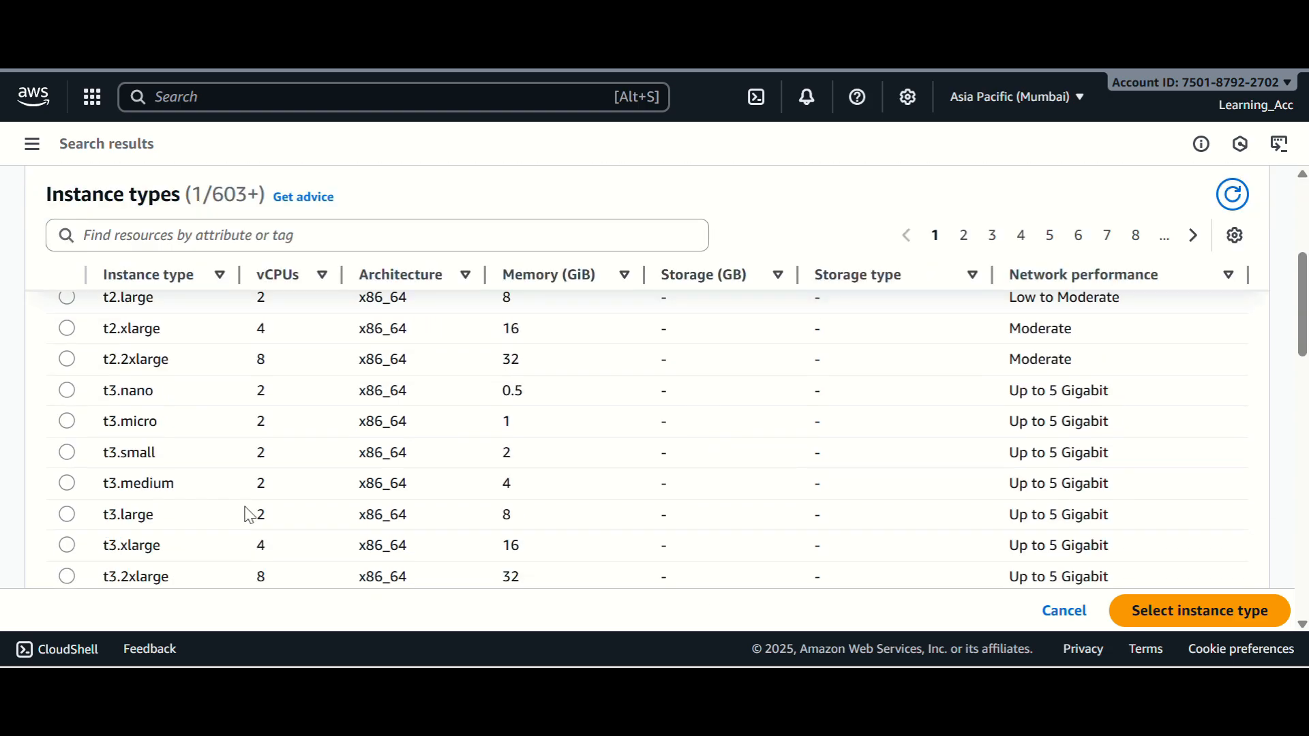
scroll(299, 540, "up", 4)
scroll(246, 450, "down", 2)
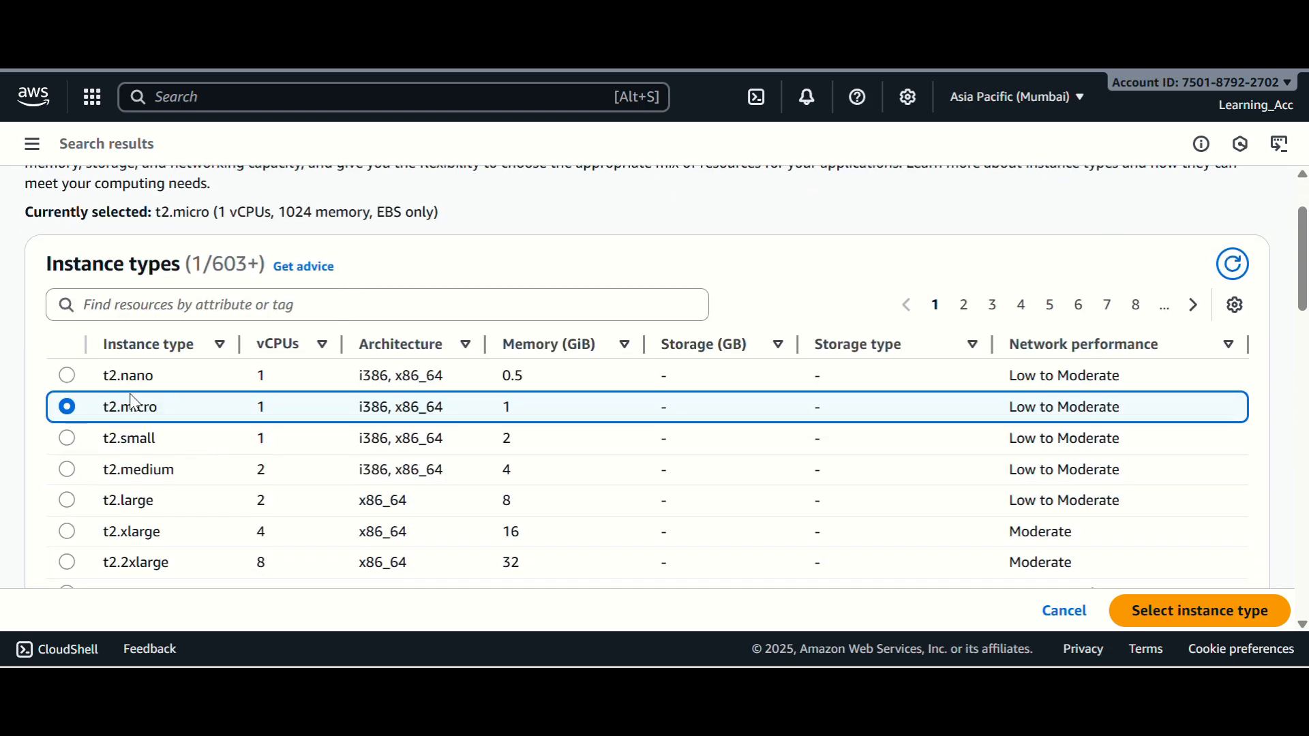
scroll(174, 478, "down", 2)
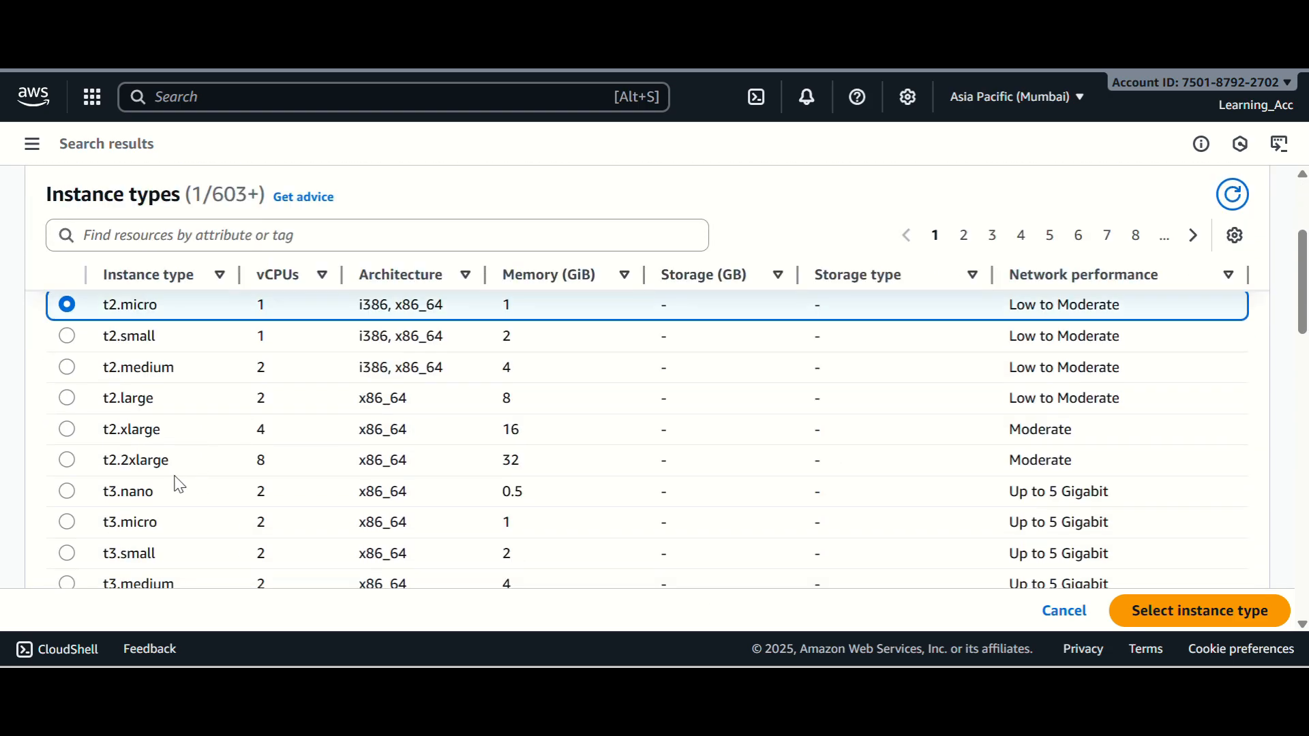
scroll(190, 497, "down", 4)
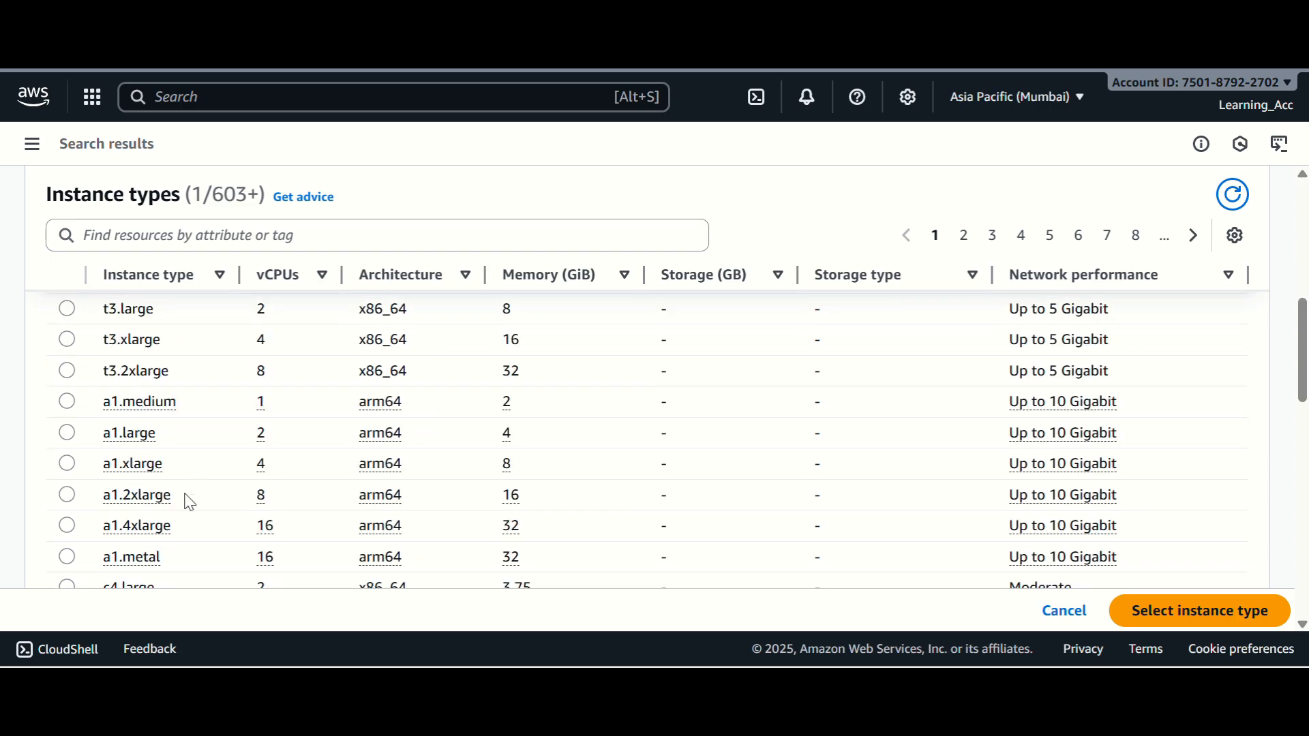
scroll(180, 511, "down", 3)
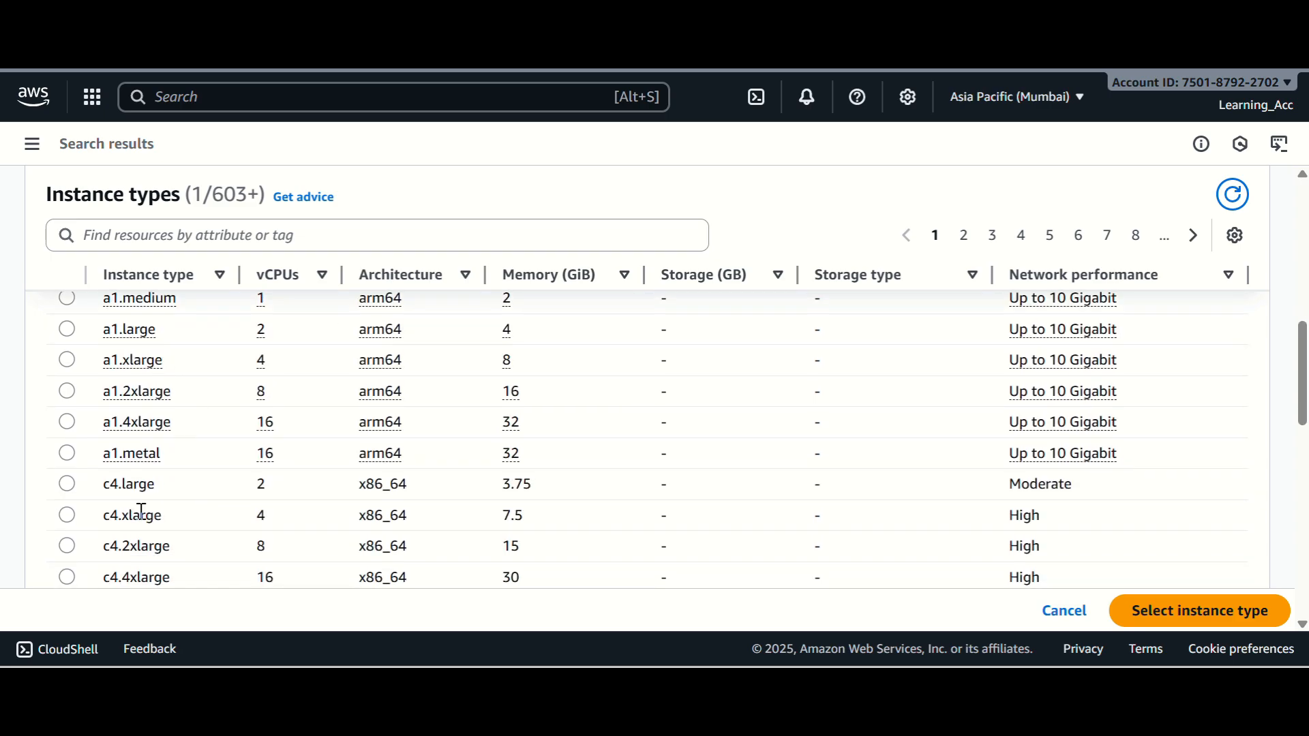
scroll(136, 503, "down", 10)
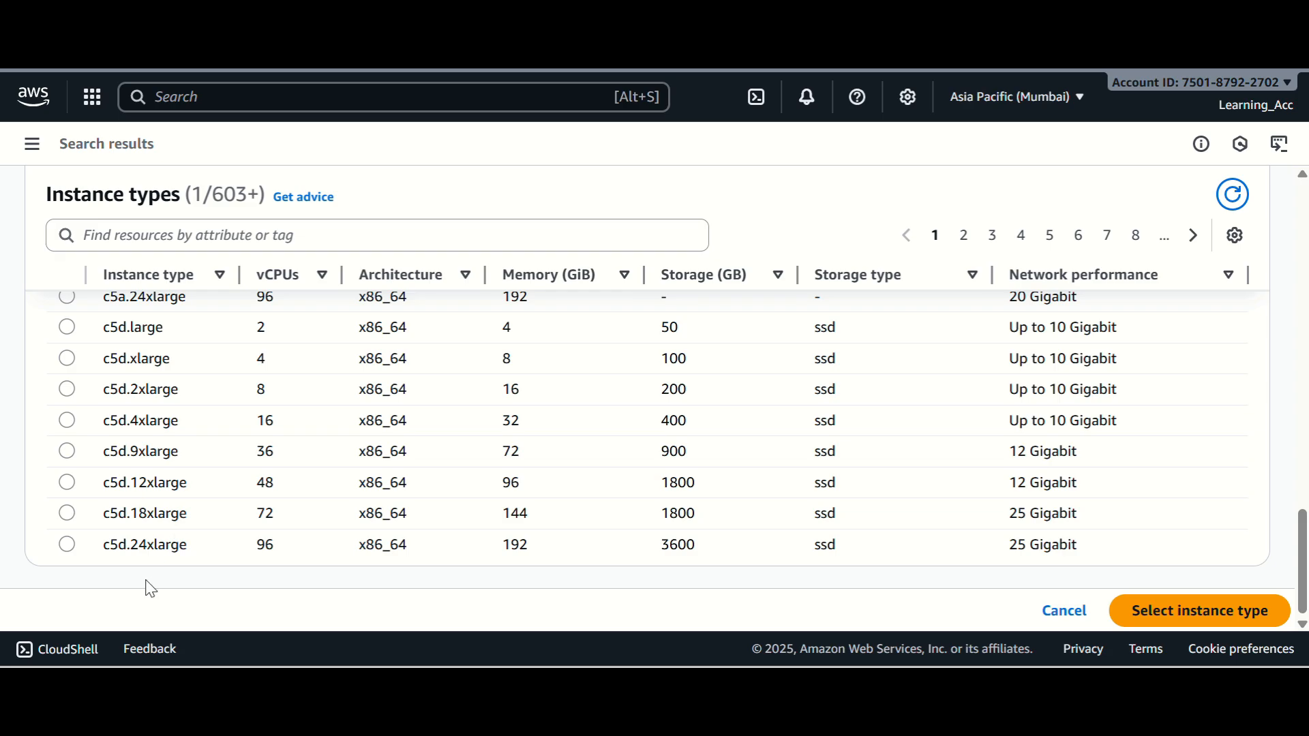
scroll(450, 467, "up", 15)
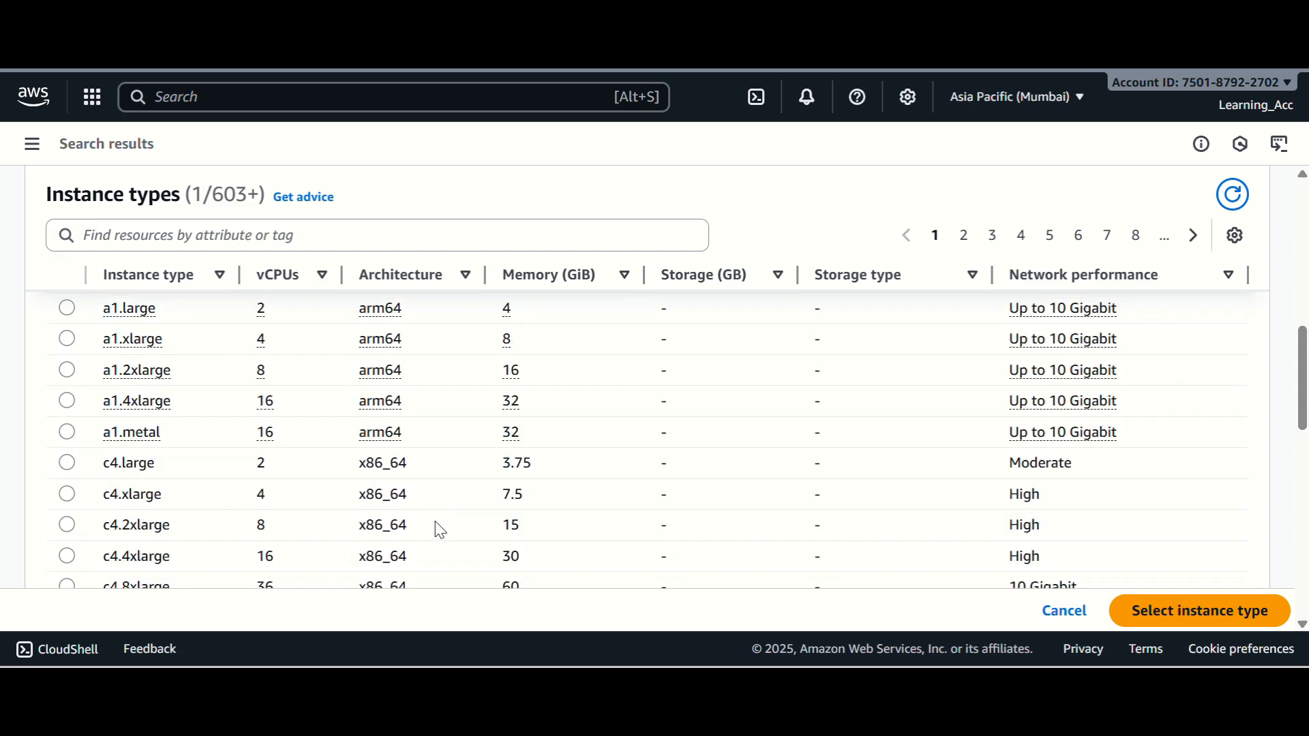
scroll(469, 516, "up", 5)
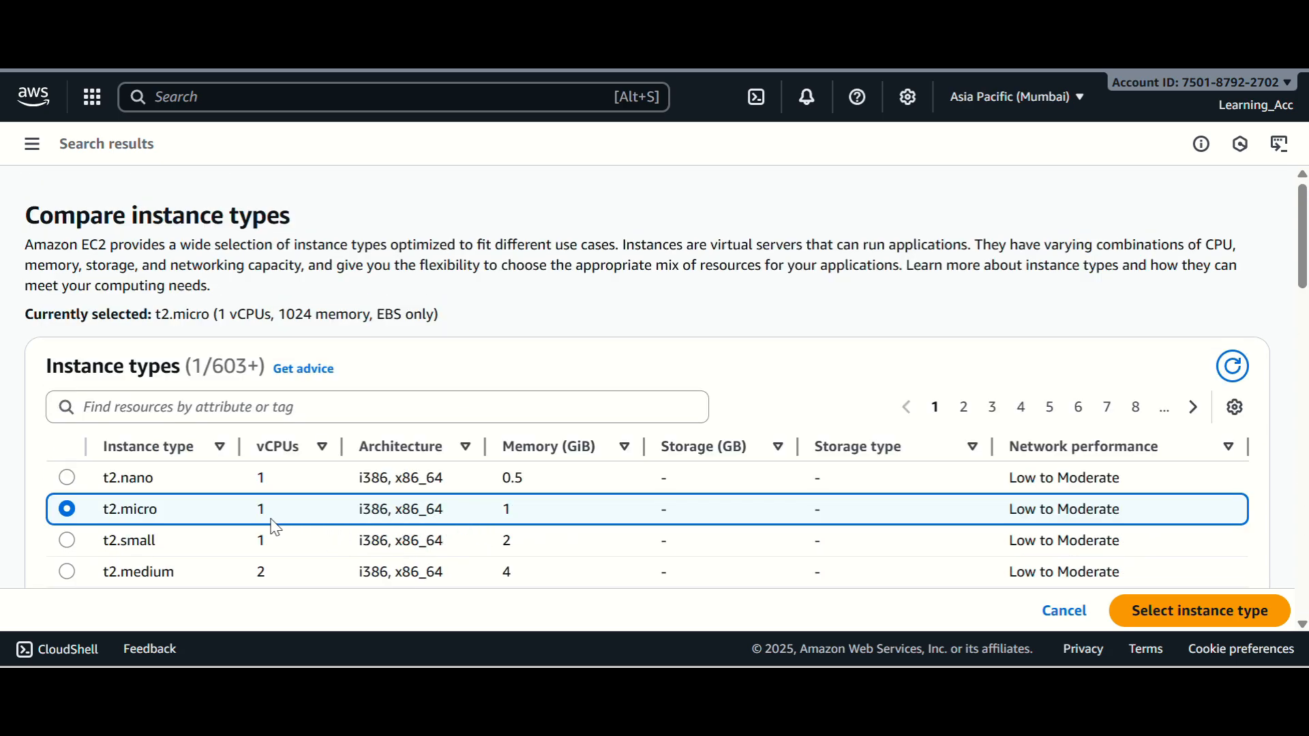
left_click(1205, 610)
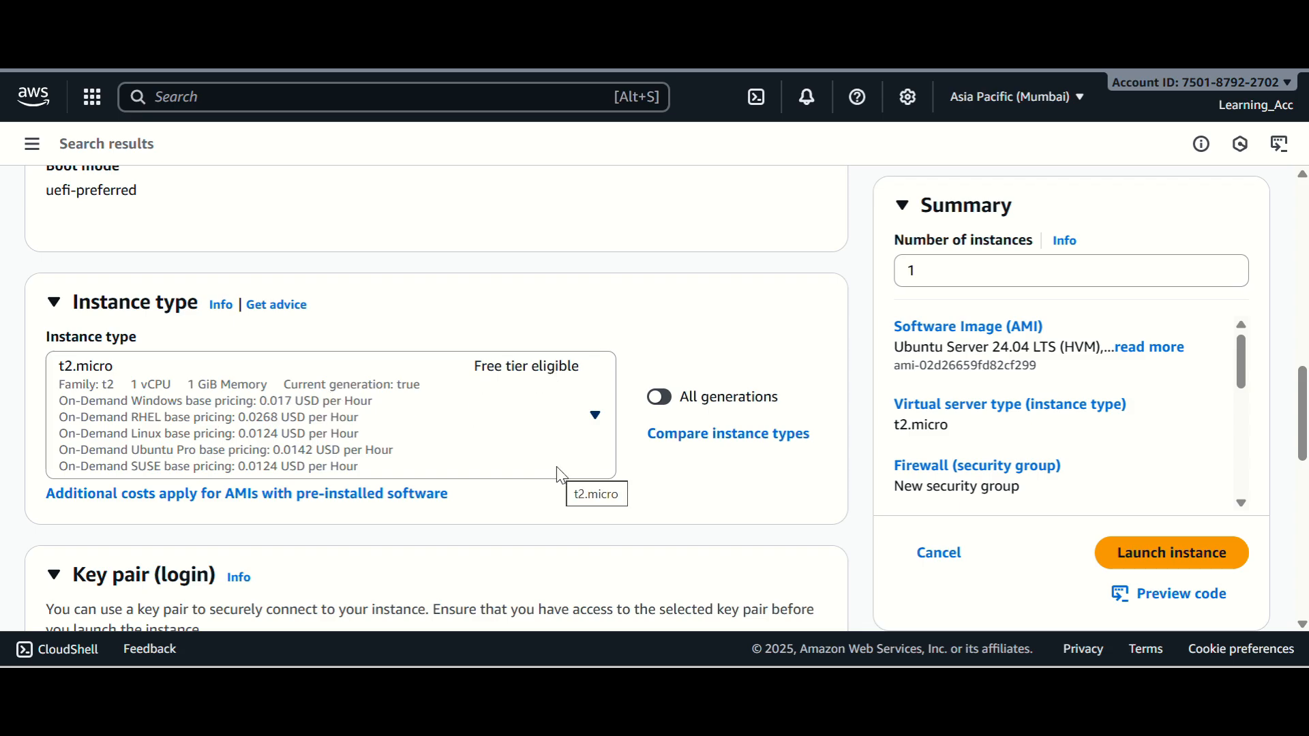
Step: Create an RSA login key pair named Key-Ubuntu with the .pem private key format and check its download
scroll(559, 471, "down", 4)
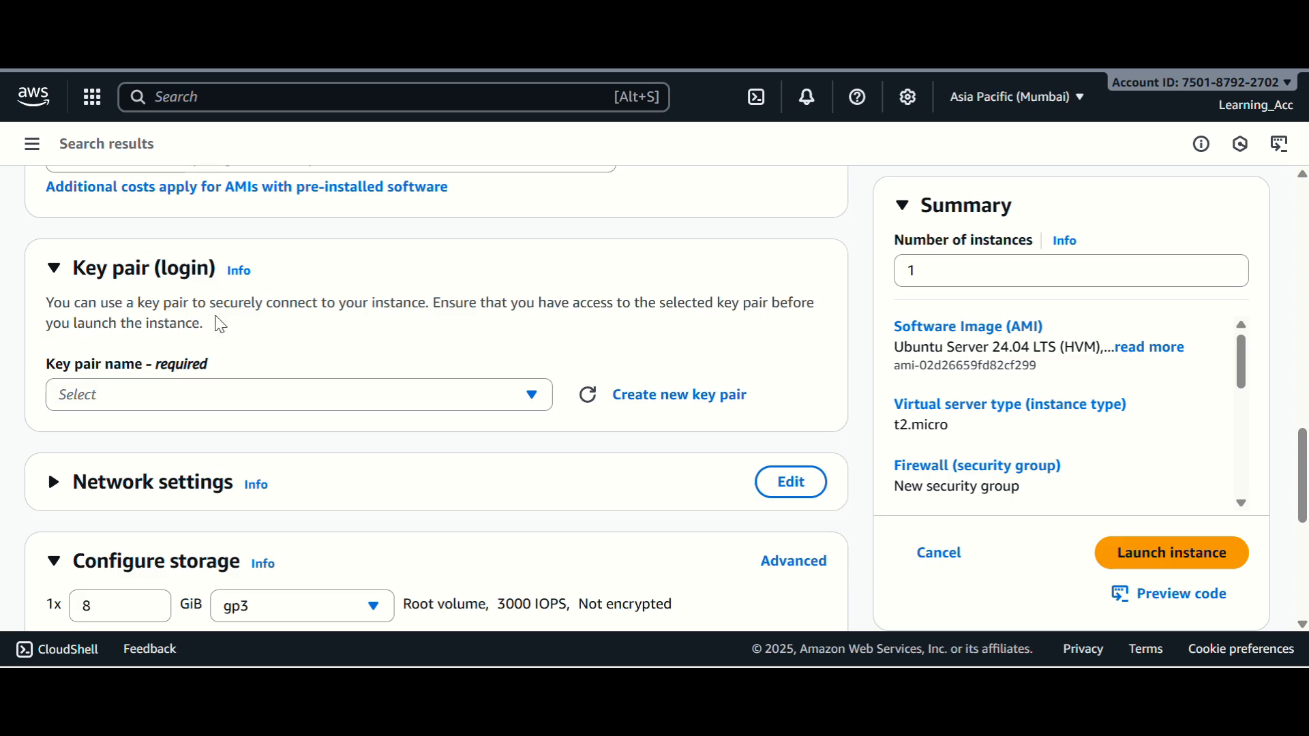
left_click(206, 395)
left_click(278, 342)
left_click(715, 405)
left_click(522, 299)
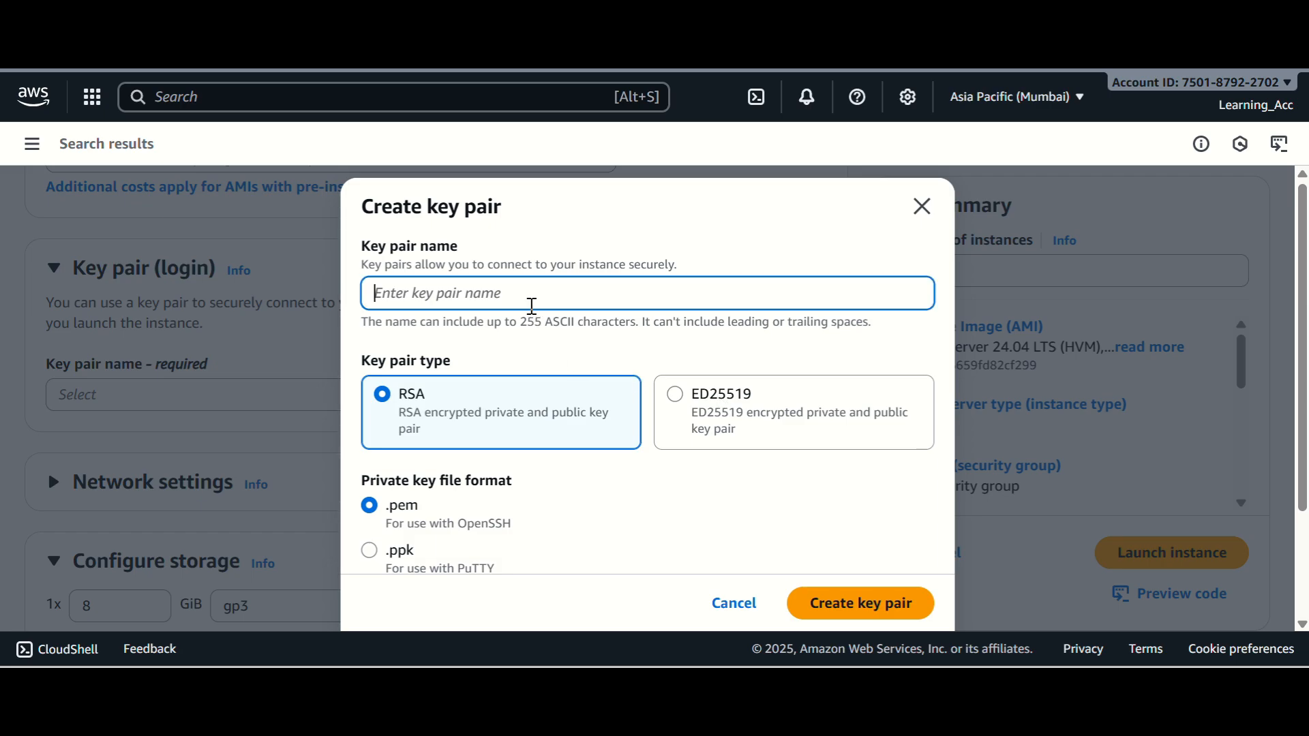
type("Key")
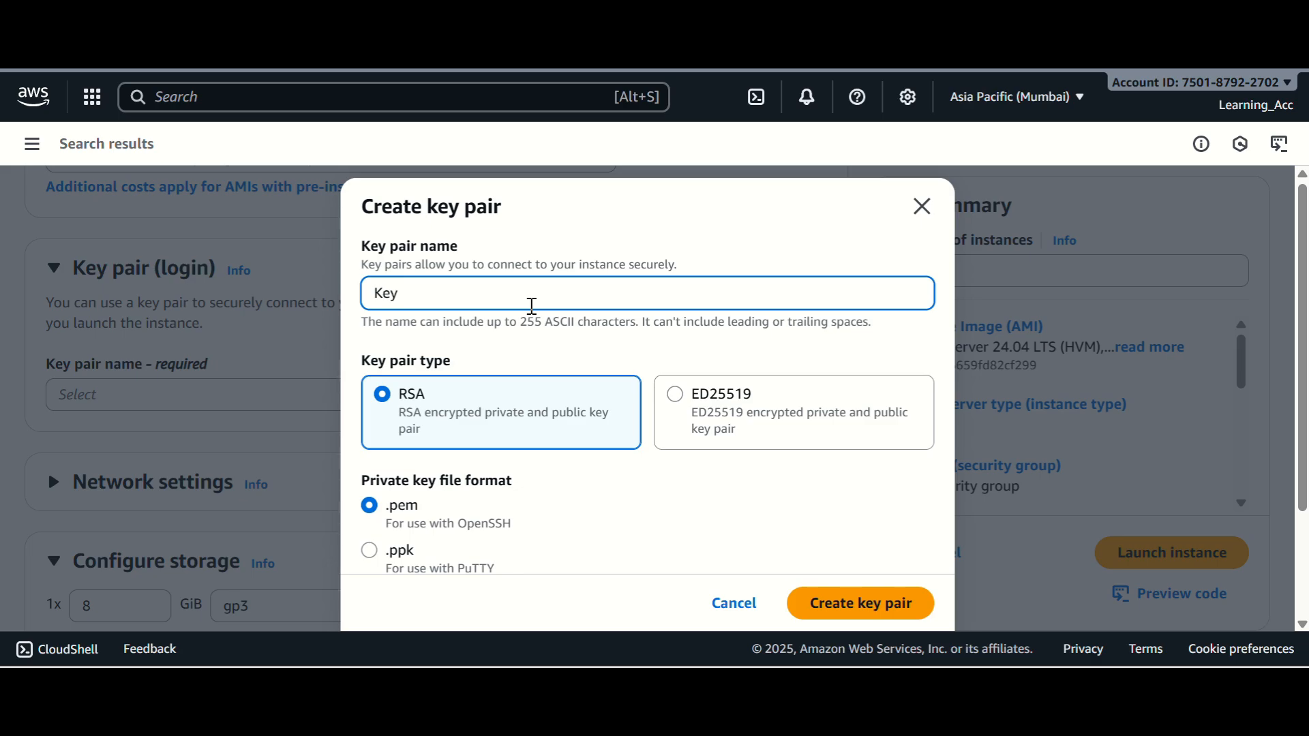
type("-Ubuntu")
scroll(510, 489, "down", 2)
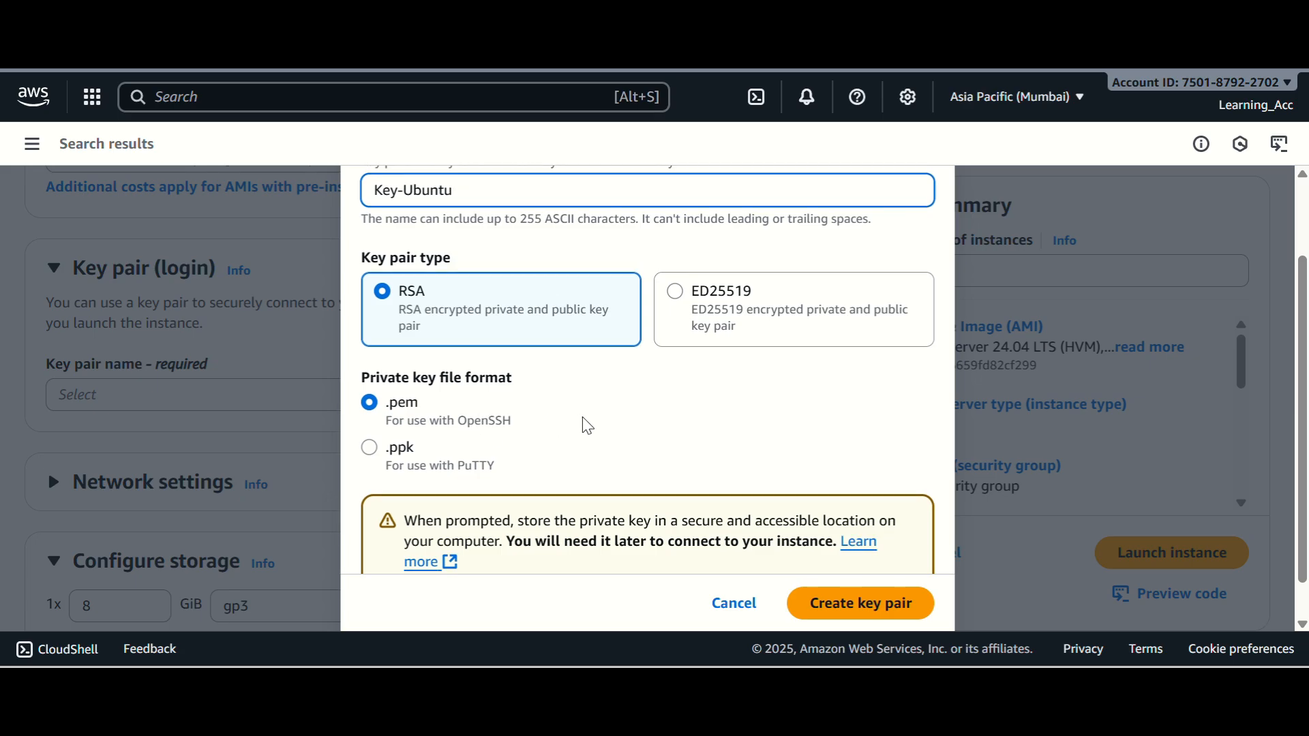
scroll(586, 423, "down", 1)
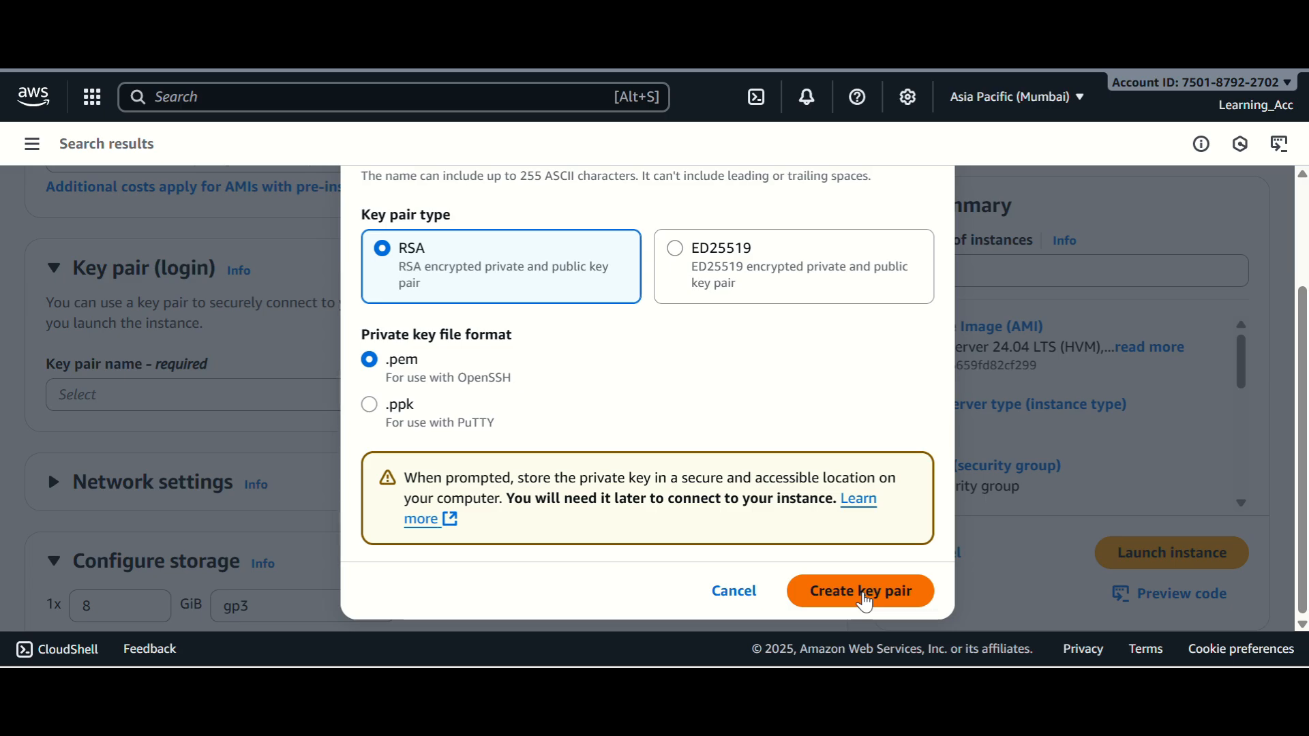
left_click(864, 600)
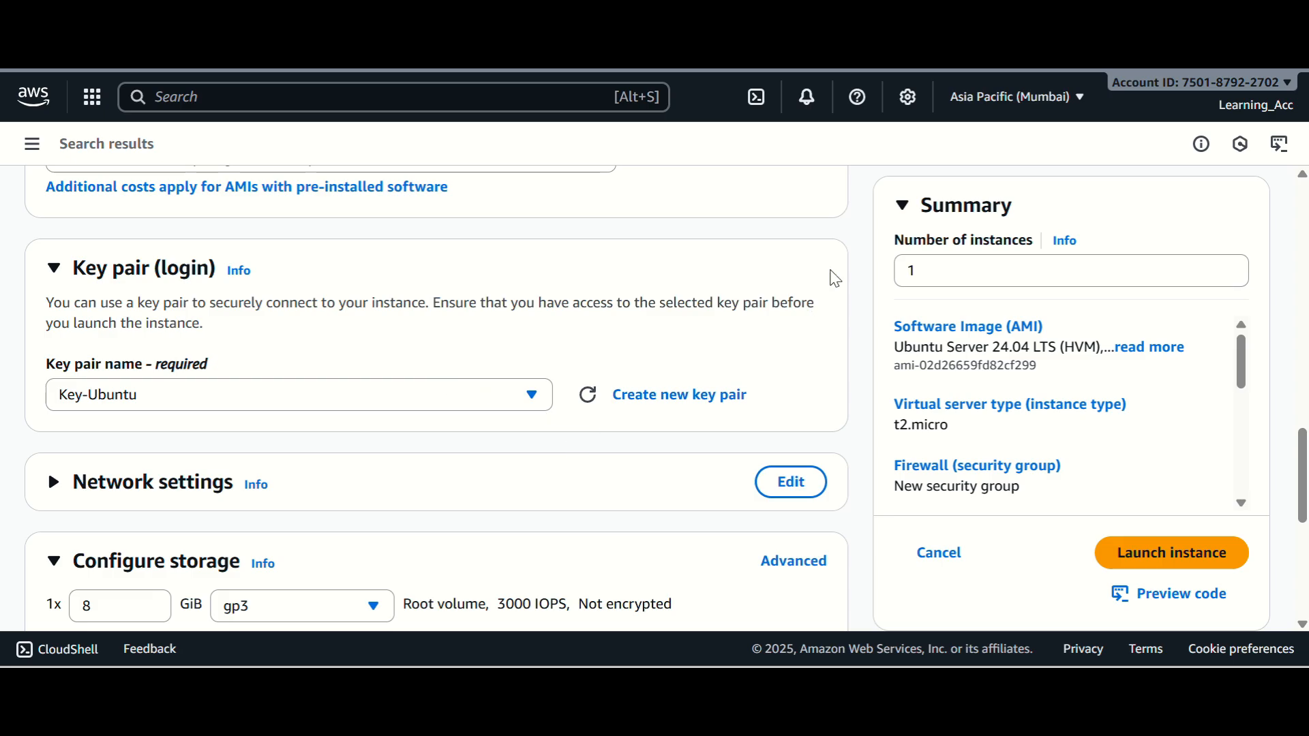
left_click(1219, 58)
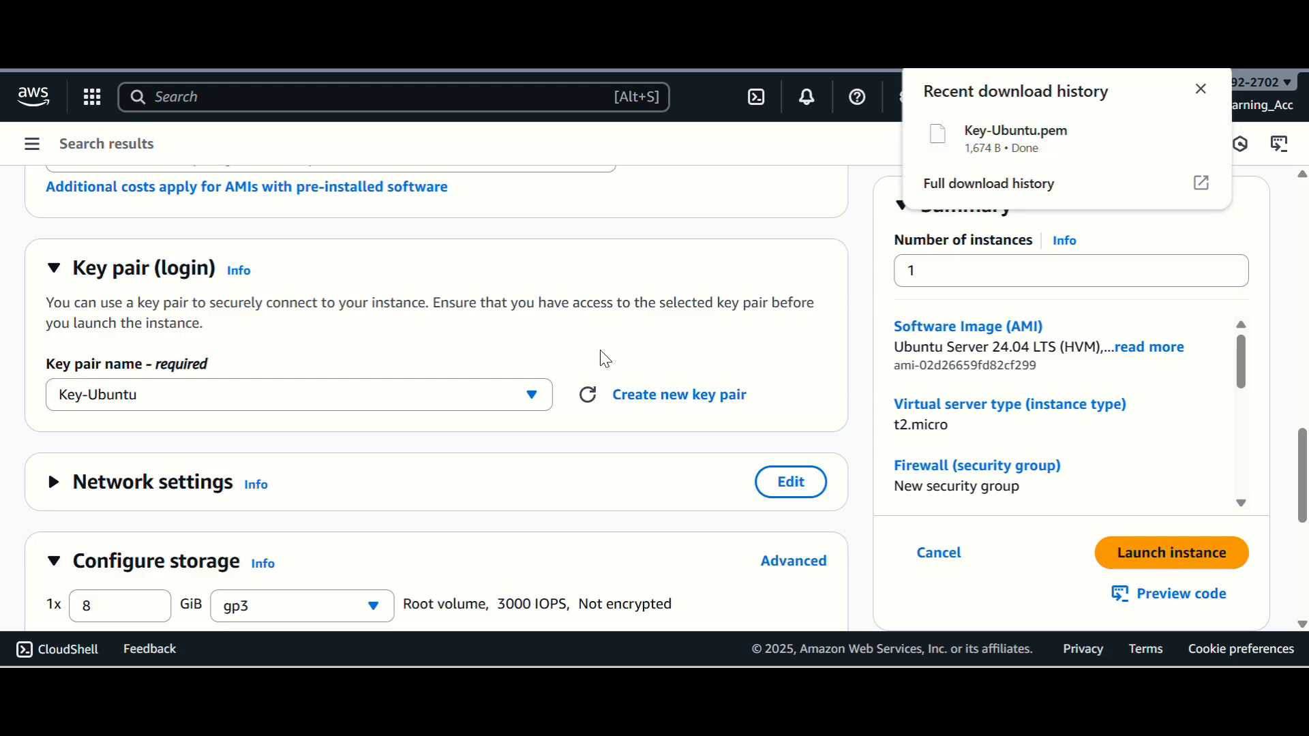
Step: Expand the network settings and examine the network, subnet, public IP assignment and security group rules
scroll(371, 438, "down", 2)
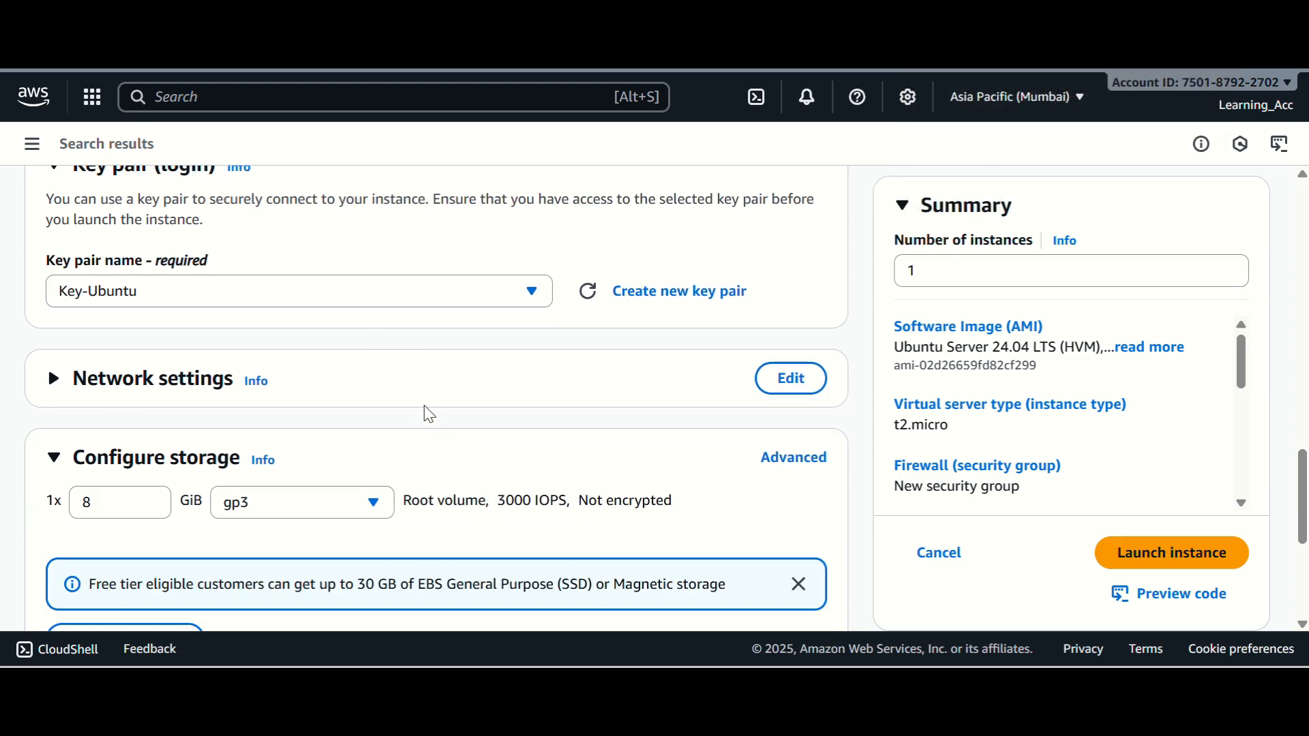
scroll(429, 414, "down", 2)
left_click(54, 279)
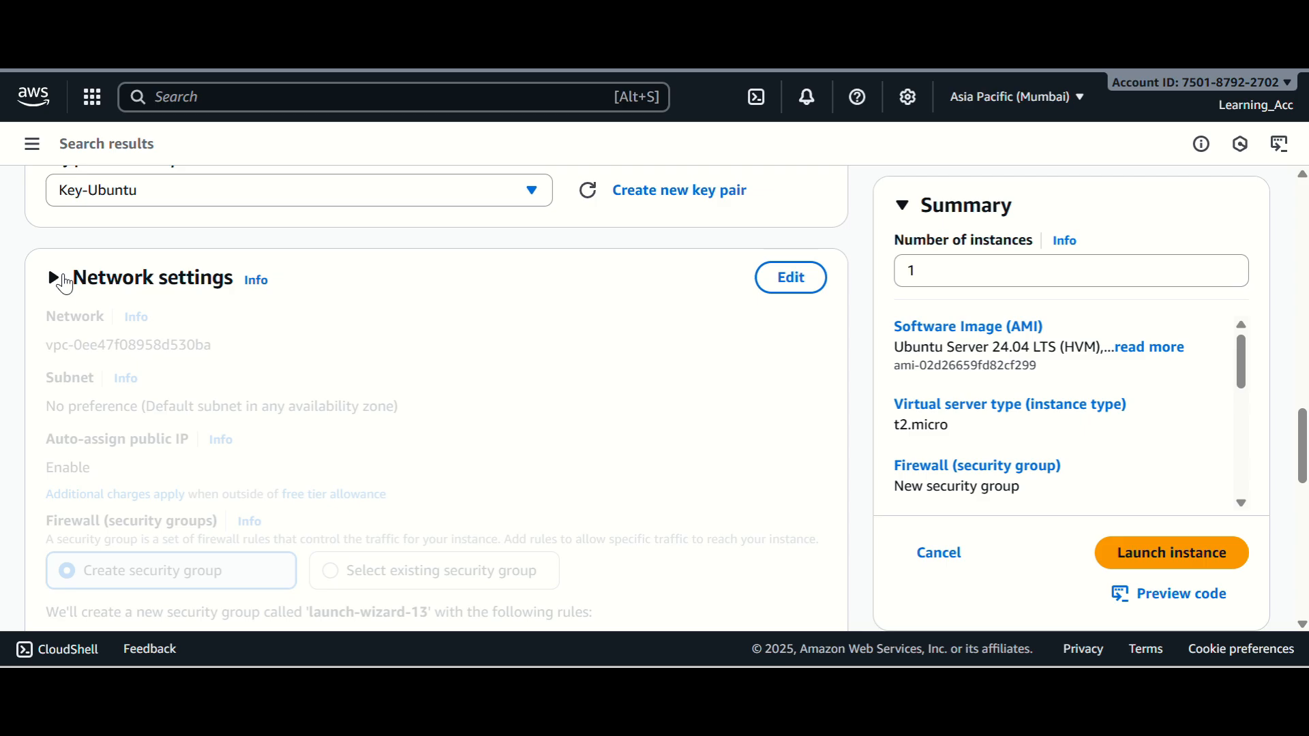
scroll(198, 471, "down", 6)
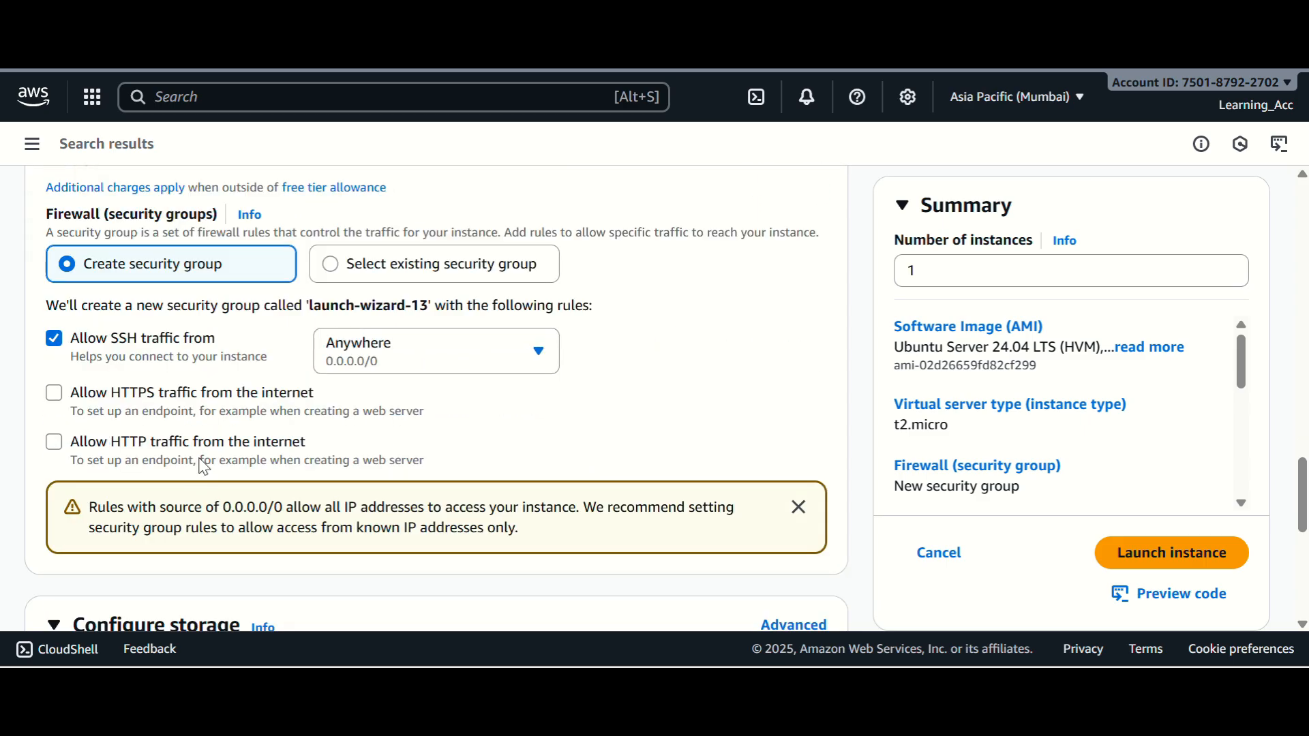
scroll(225, 450, "down", 2)
scroll(238, 443, "up", 8)
scroll(253, 436, "down", 6)
scroll(254, 435, "up", 2)
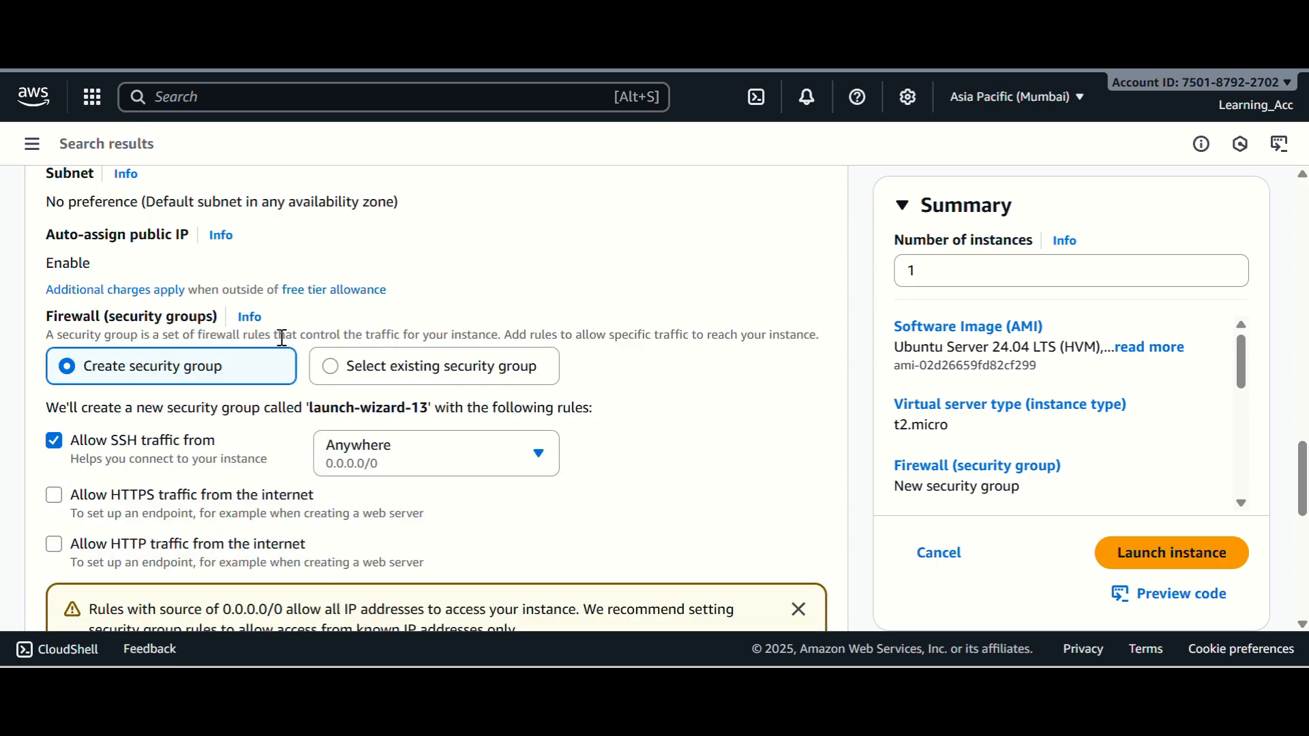
scroll(282, 338, "up", 3)
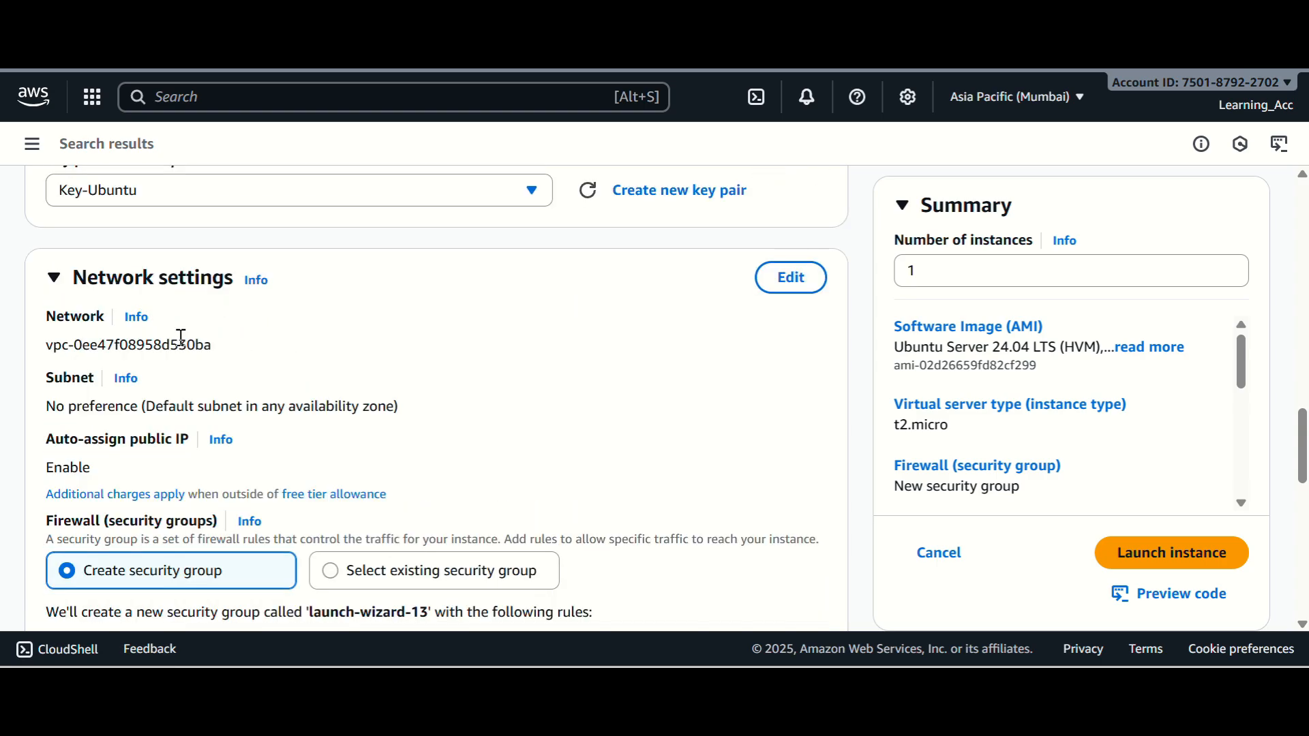
scroll(204, 347, "down", 3)
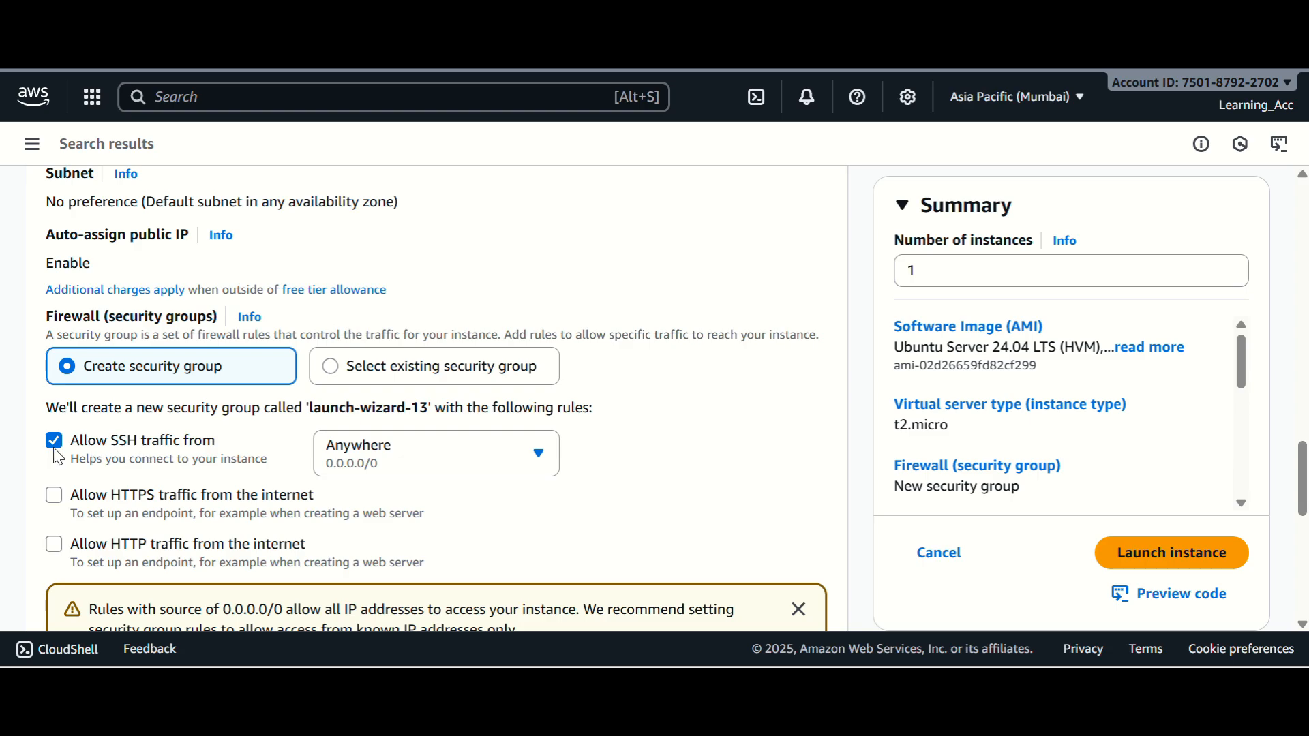
Step: Try a root volume size of 30 GiB in the storage configuration and restore it to 8 GiB
scroll(155, 441, "down", 10)
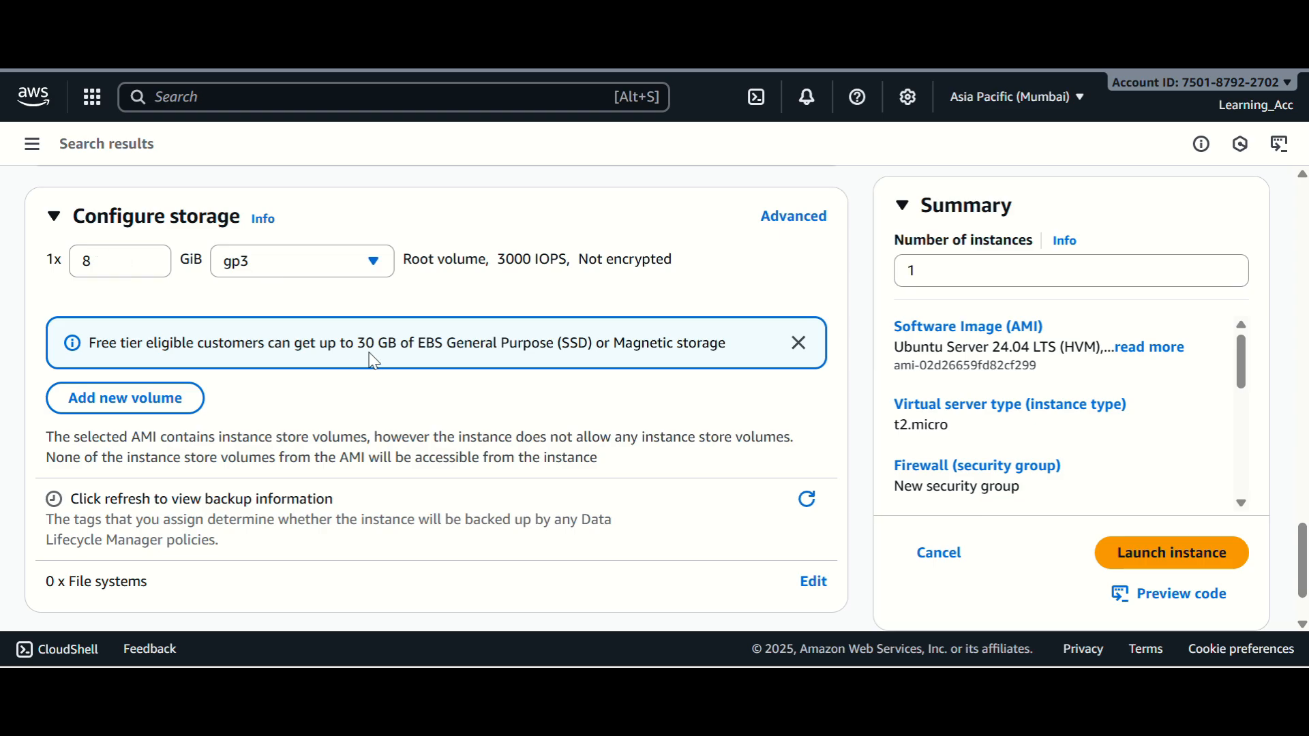
left_click(104, 256)
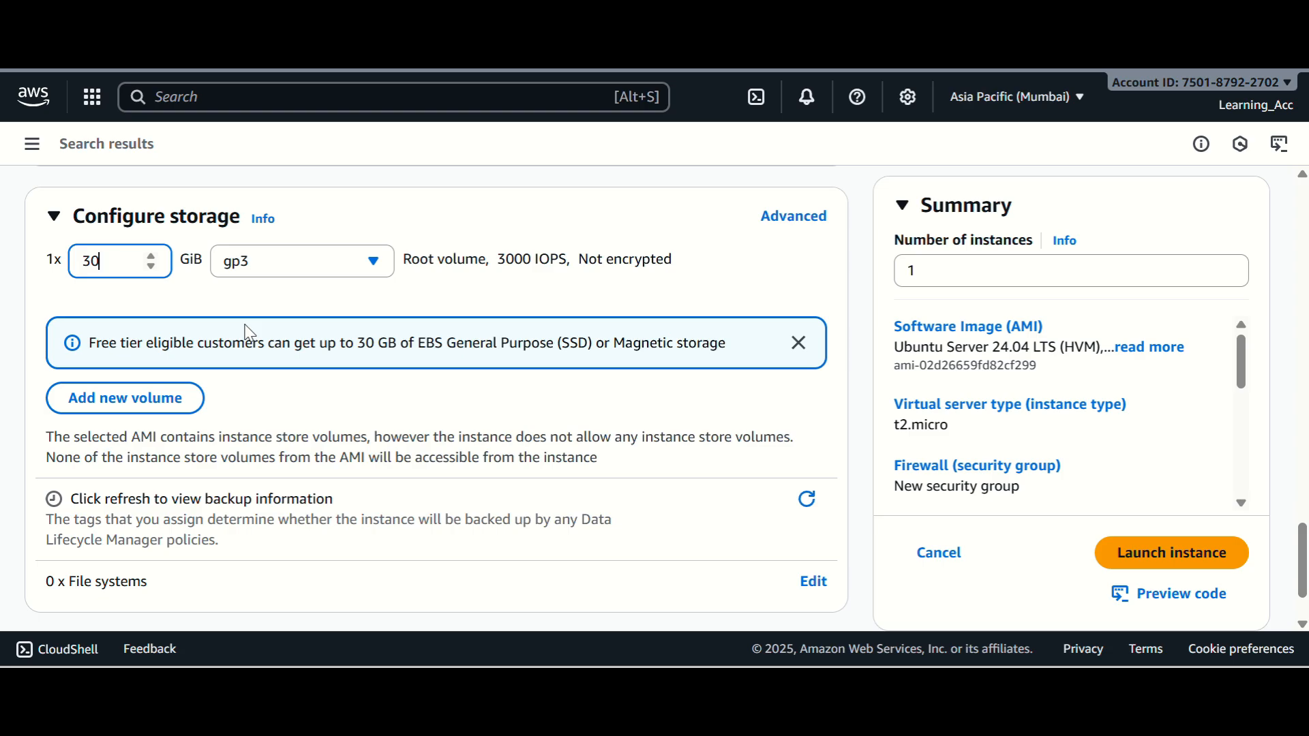
key("BackSpace")
type("1")
key("BackSpace")
key("BackSpace")
type("9")
Step: Expand the advanced details and look through the instance options down to the metadata and user data settings
scroll(486, 405, "down", 1)
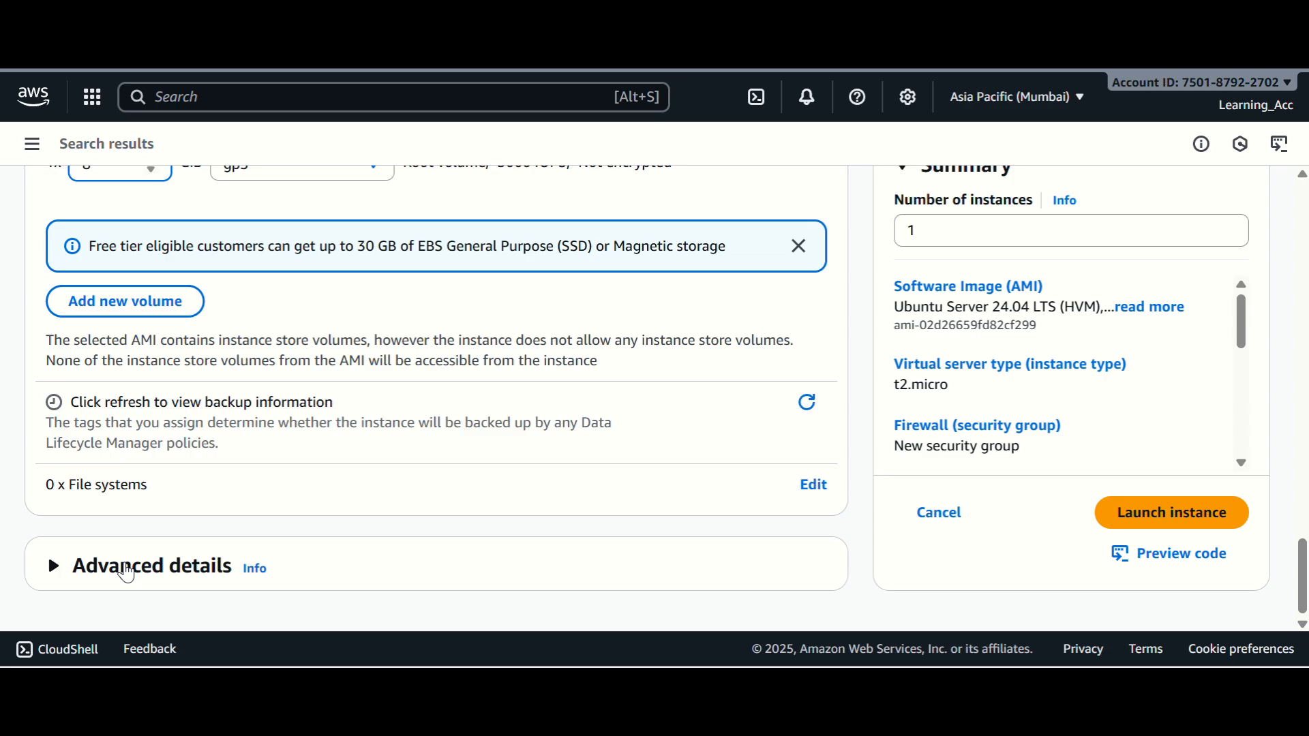
left_click(140, 567)
scroll(257, 488, "down", 5)
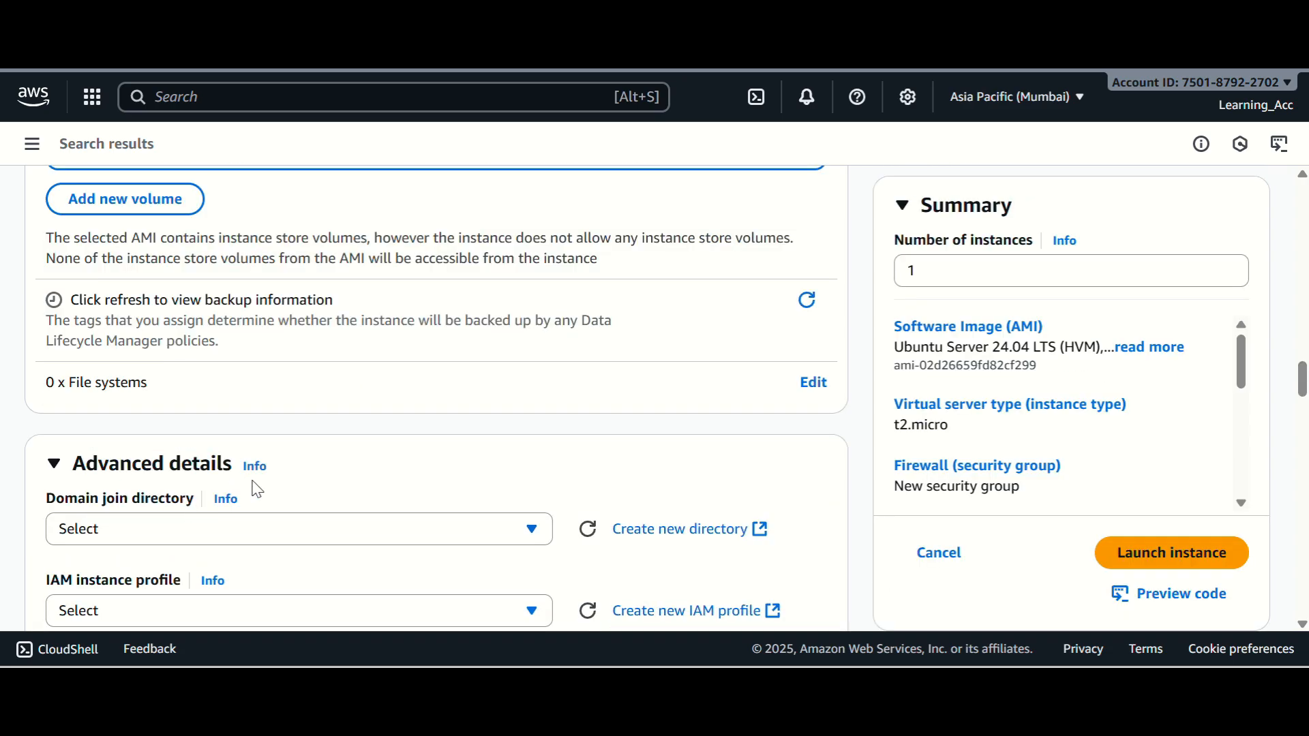
scroll(350, 400, "down", 5)
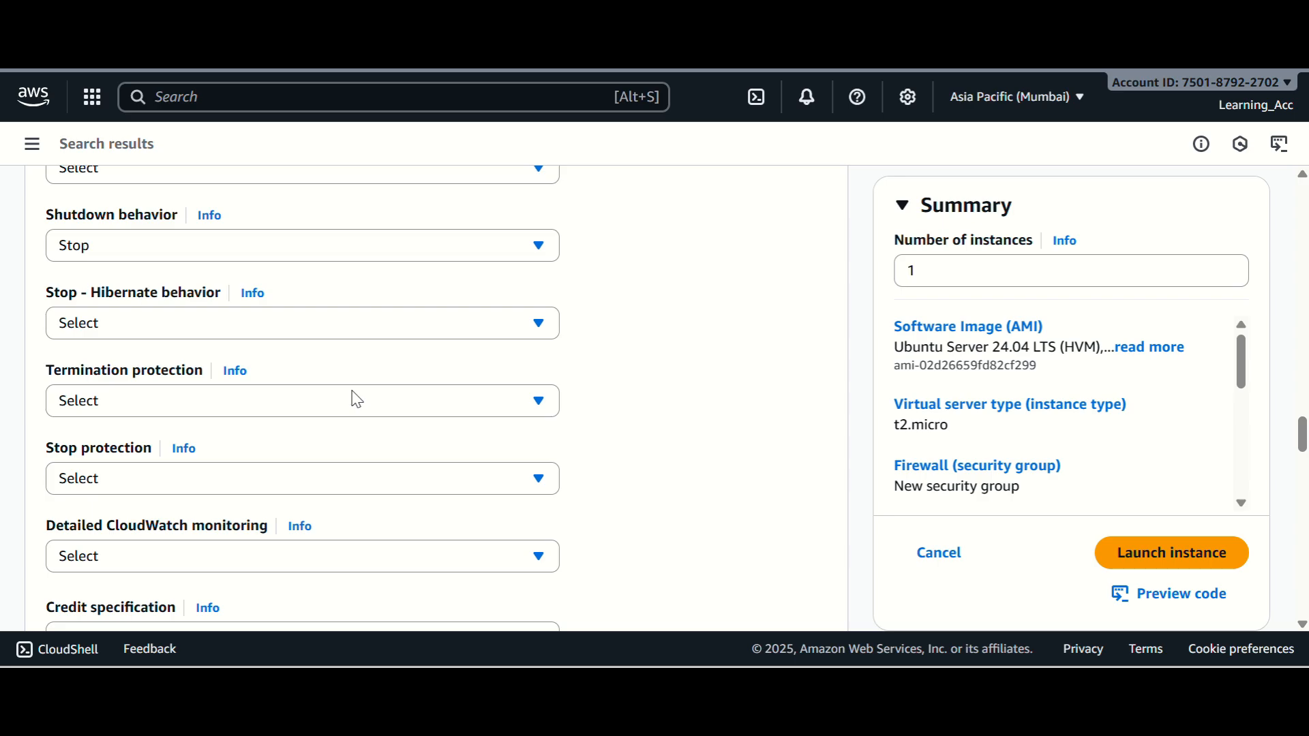
scroll(353, 399, "down", 4)
scroll(366, 399, "down", 10)
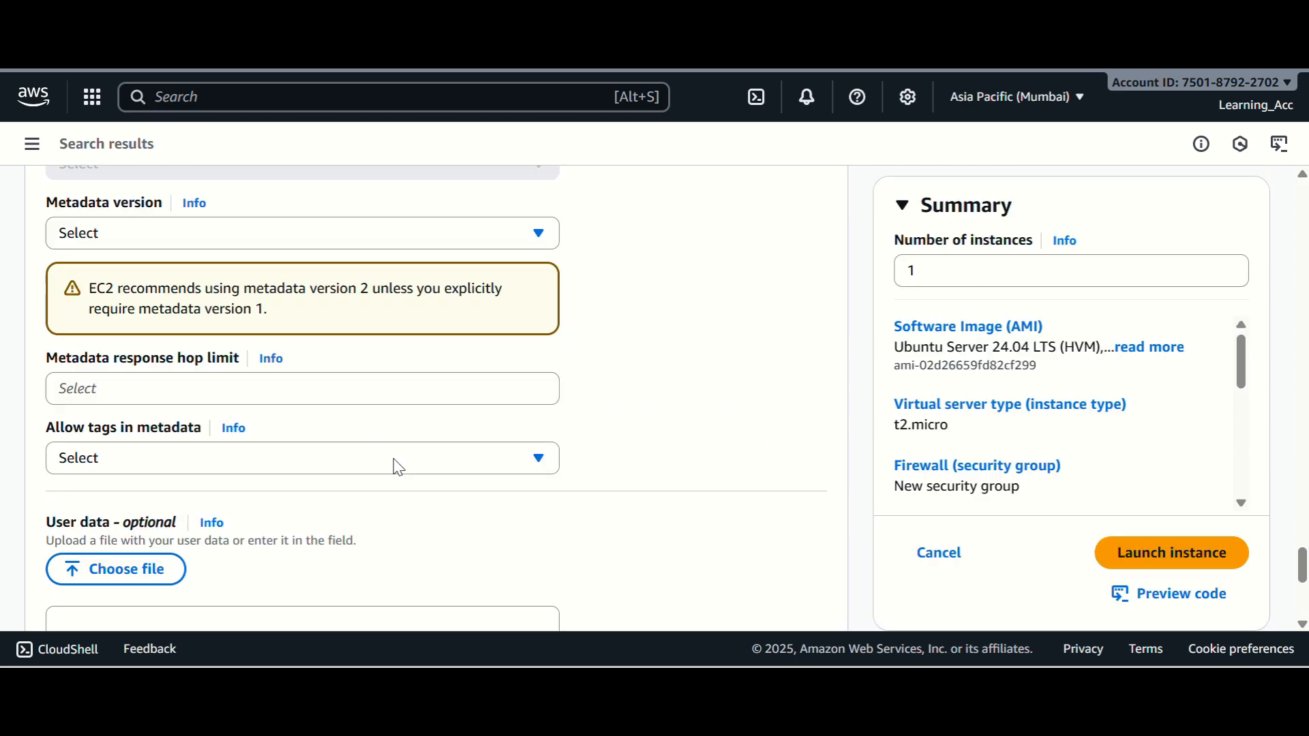
scroll(522, 465, "up", 10)
scroll(522, 466, "up", 15)
scroll(622, 461, "down", 12)
Step: Try other values for the number of instances and restore it to 1
left_click(938, 270)
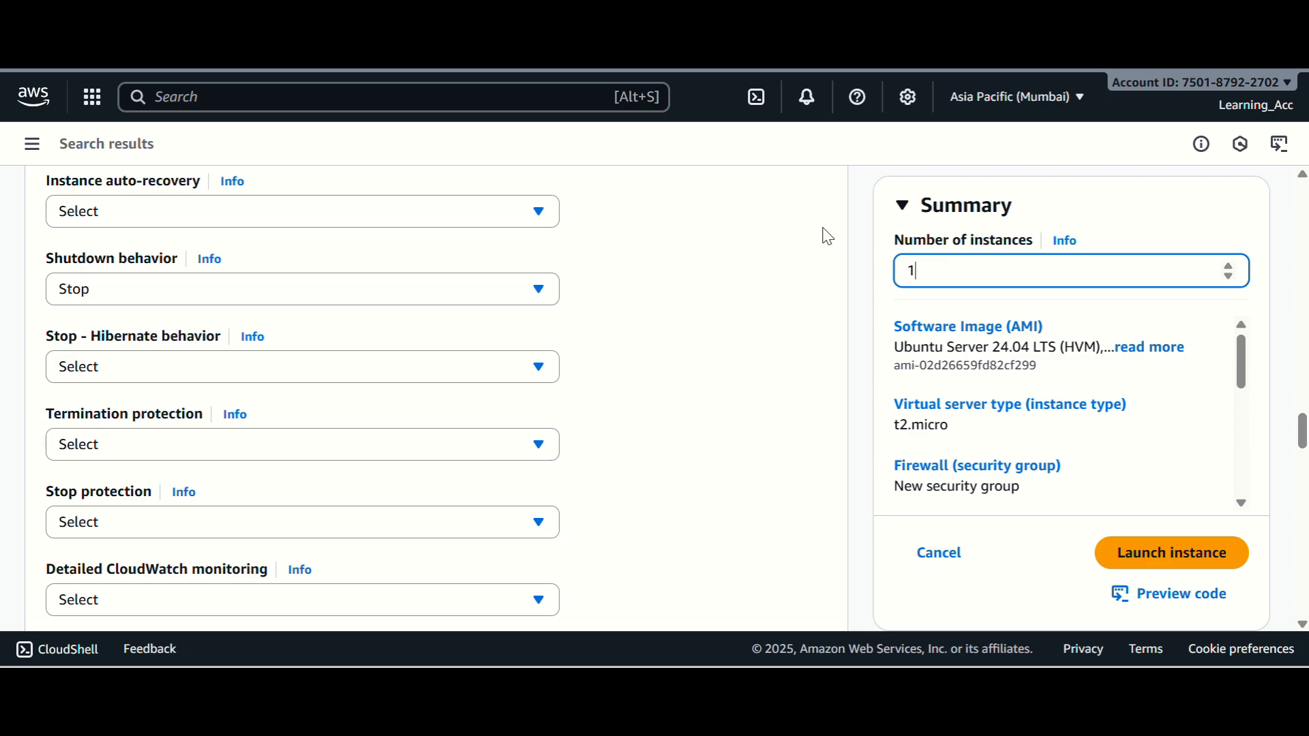
type("2")
key("BackSpace")
type("3")
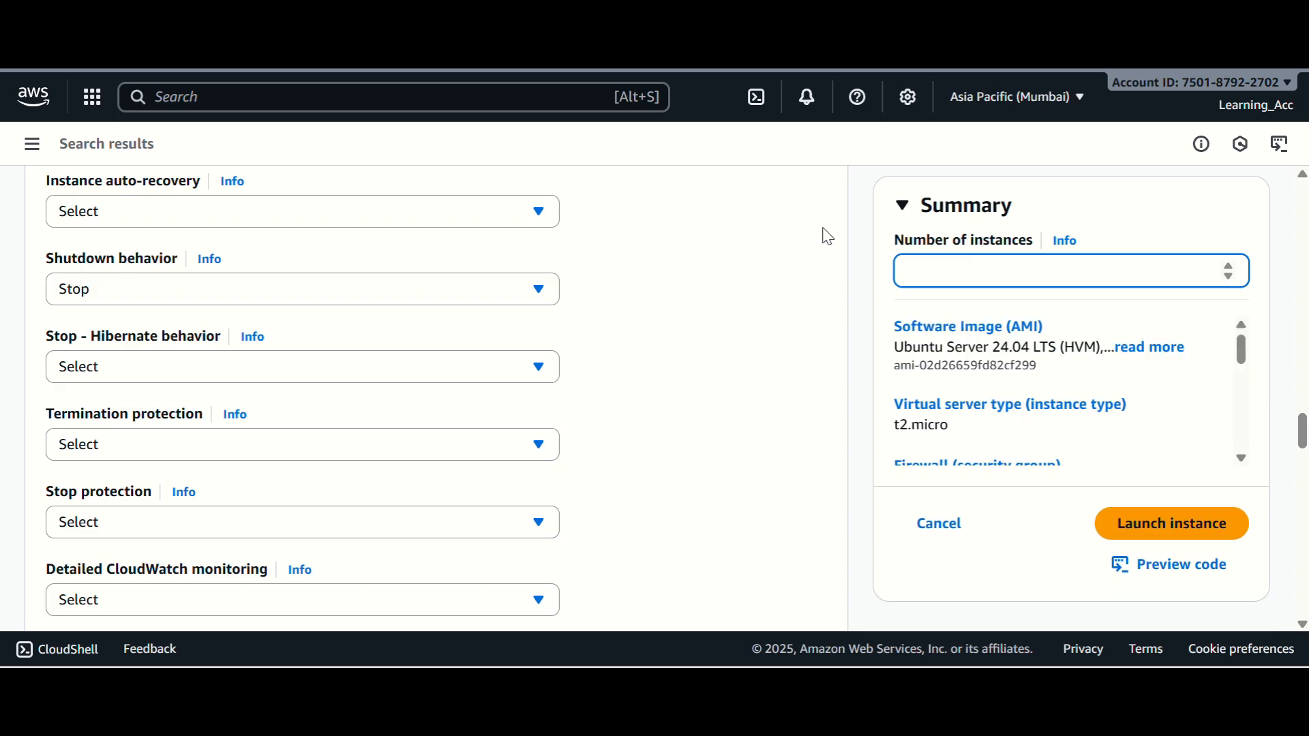
Step: Review the free tier details in the launch summary and launch the Ubuntu instance
scroll(828, 236, "down", 6)
scroll(1053, 437, "down", 5)
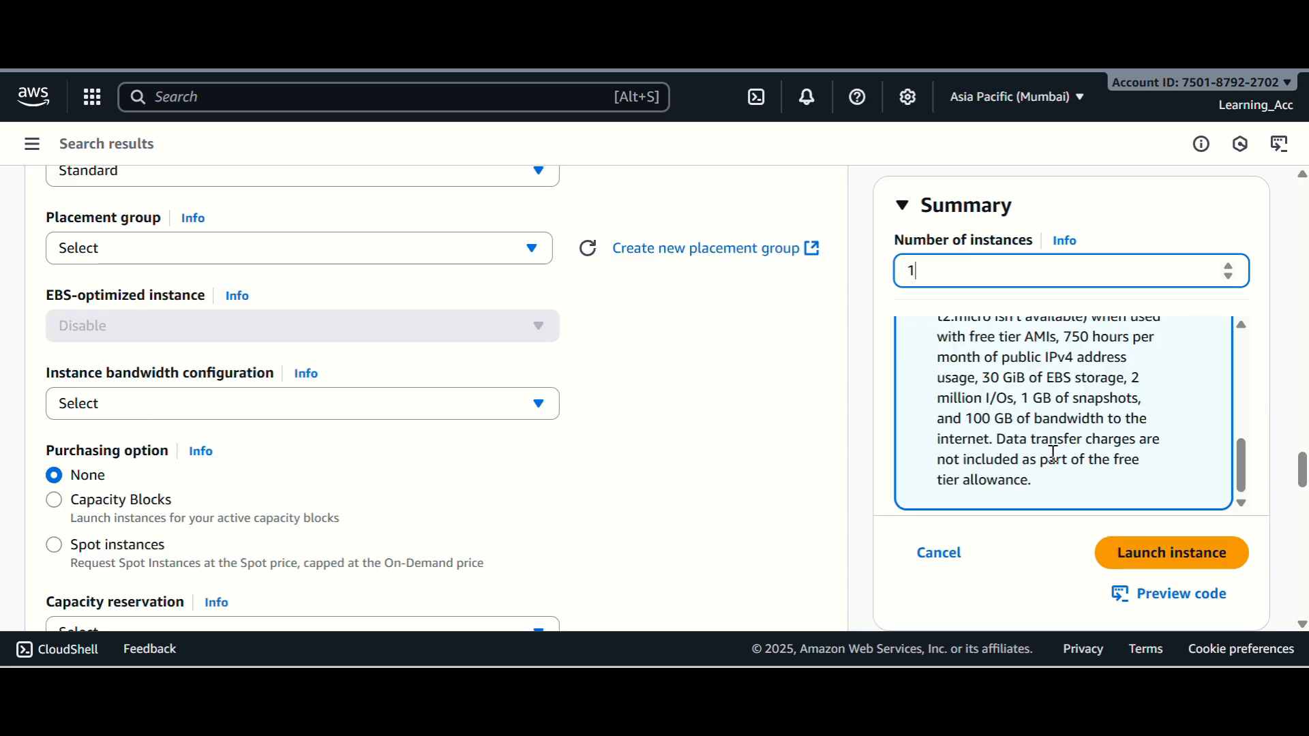
left_click(1178, 565)
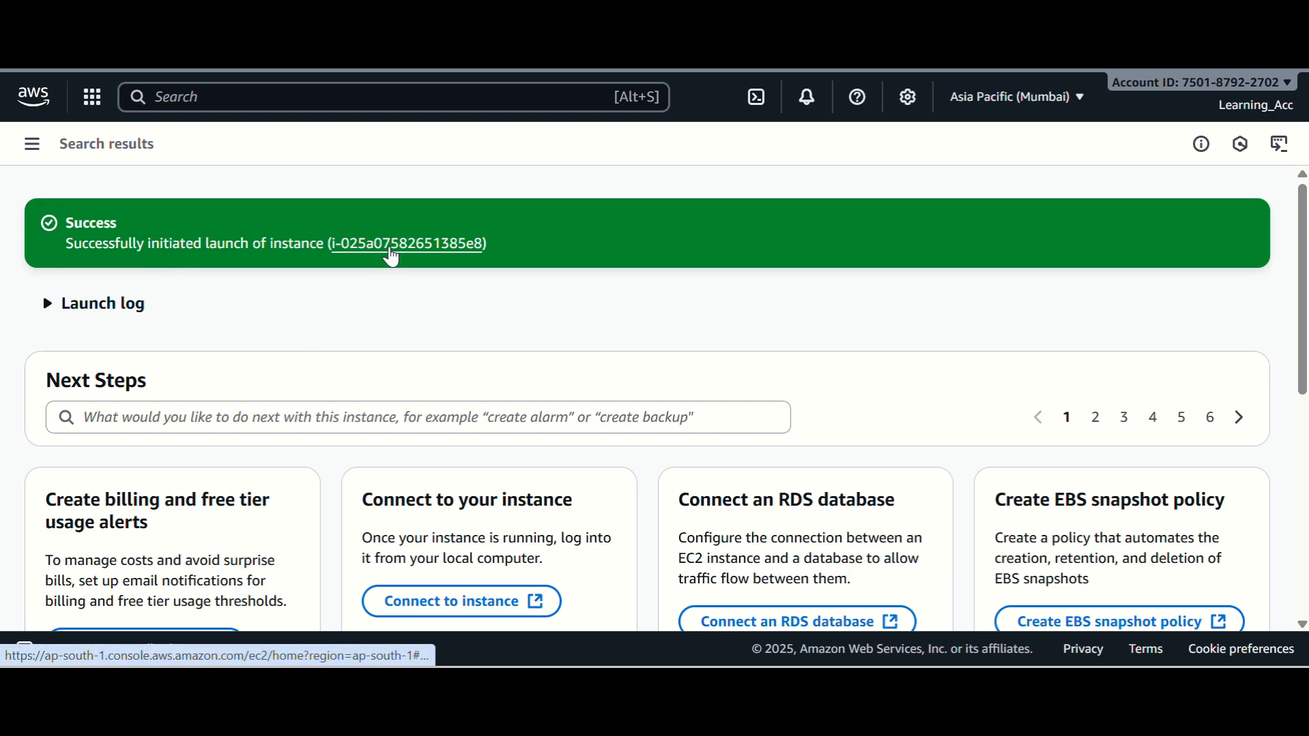
Step: View the launched instance's summary, return to the list of all instances and refresh it to check the status
left_click(393, 252)
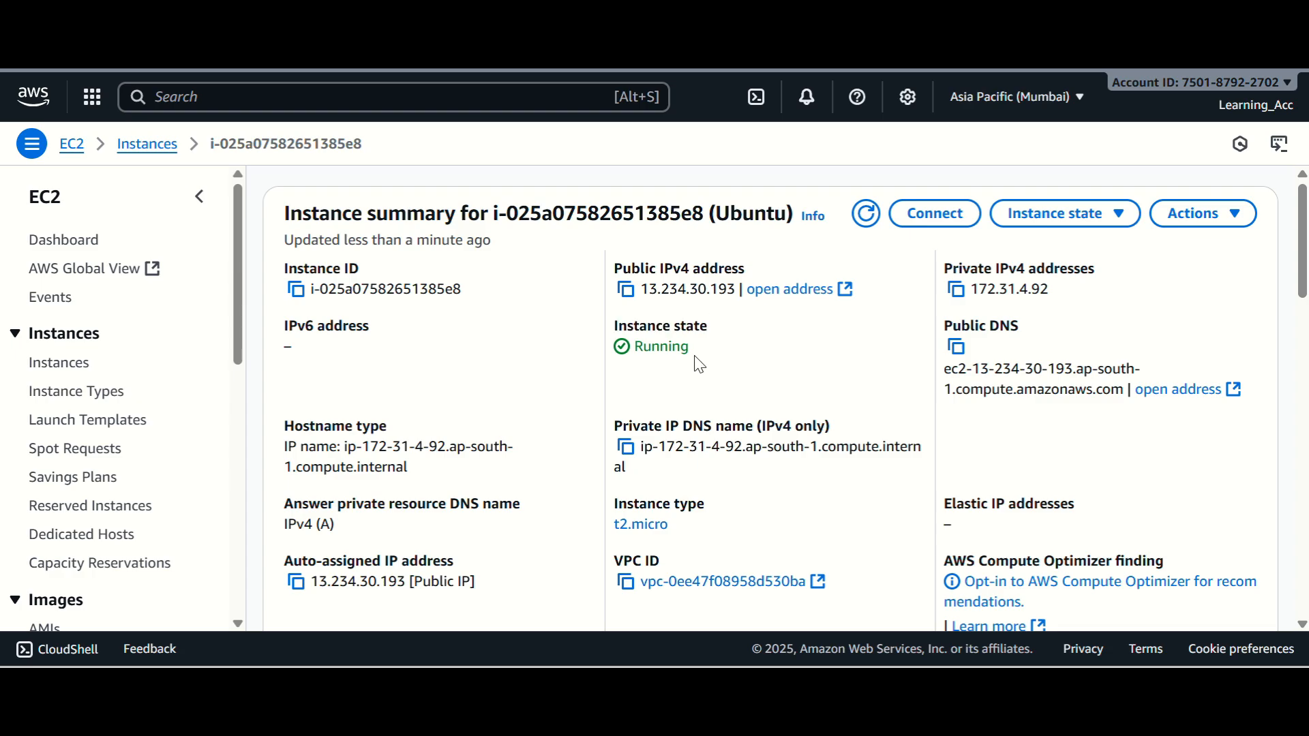
left_click(155, 148)
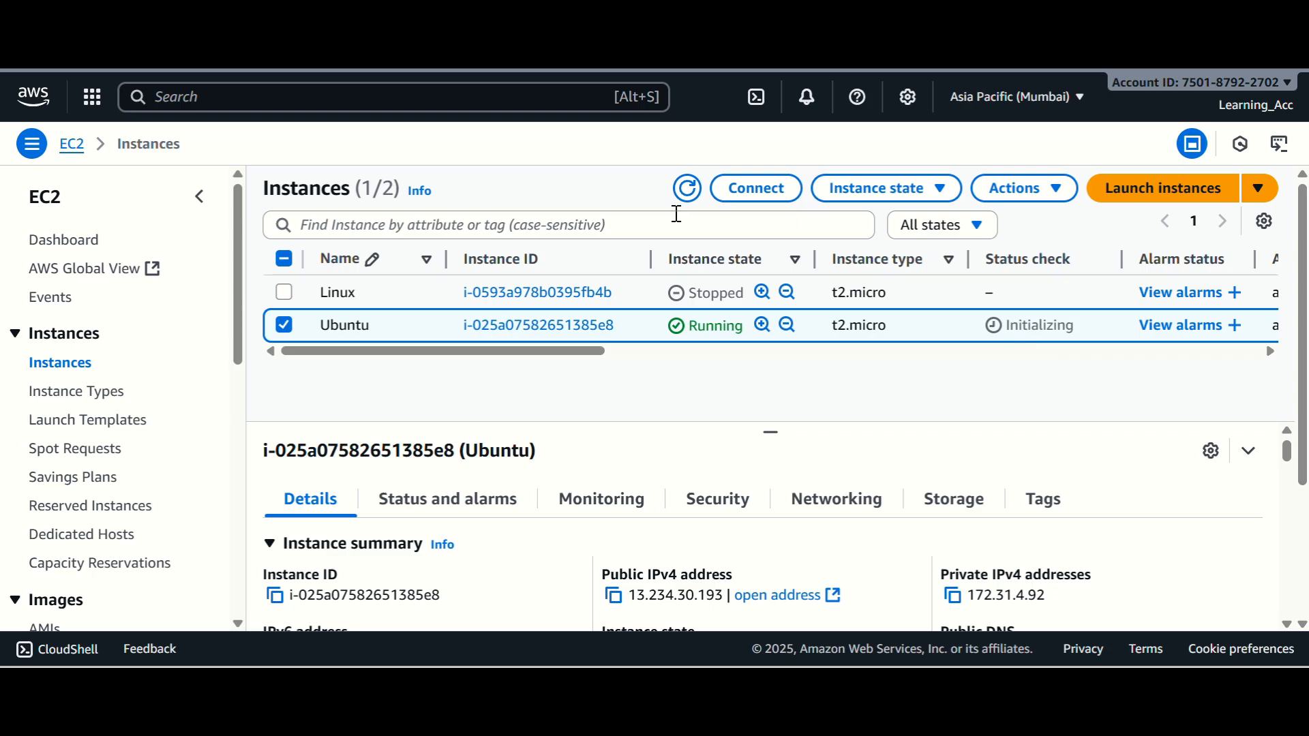
left_click(686, 193)
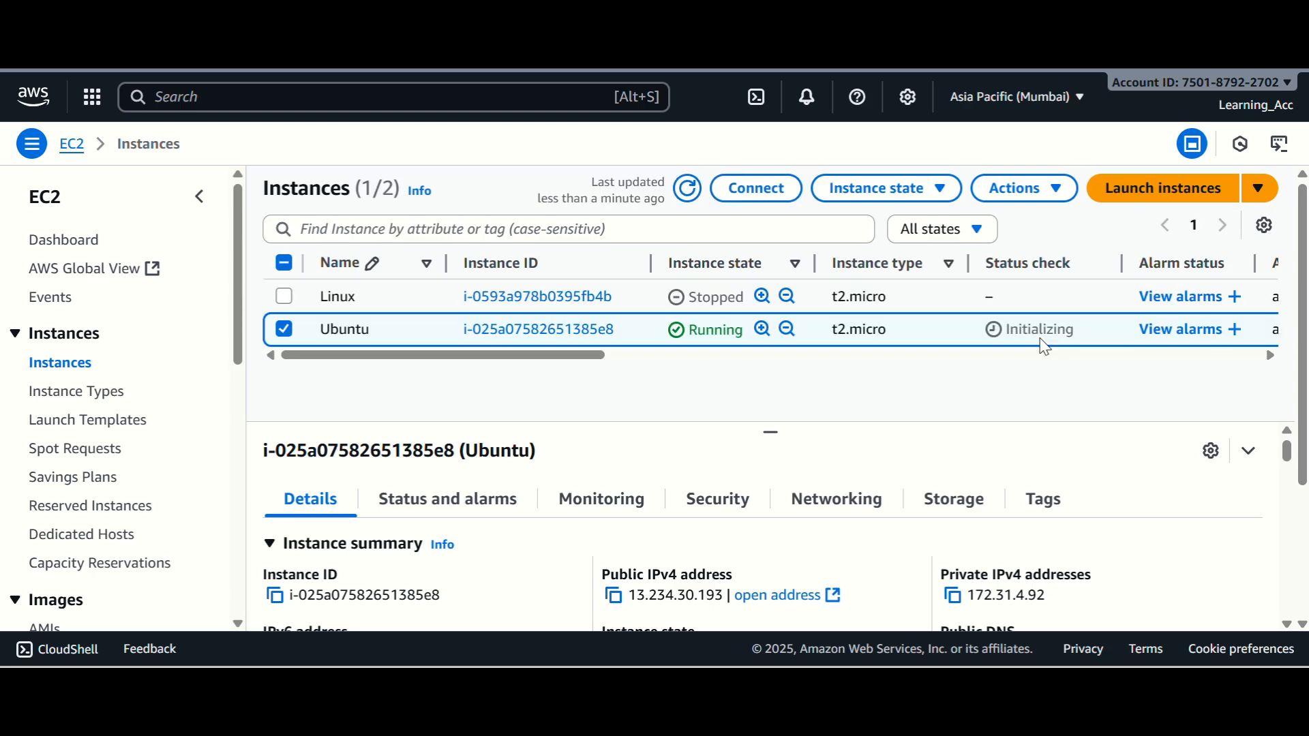
Step: Filter the instances list by the Running state and select the Ubuntu instance
left_click(927, 235)
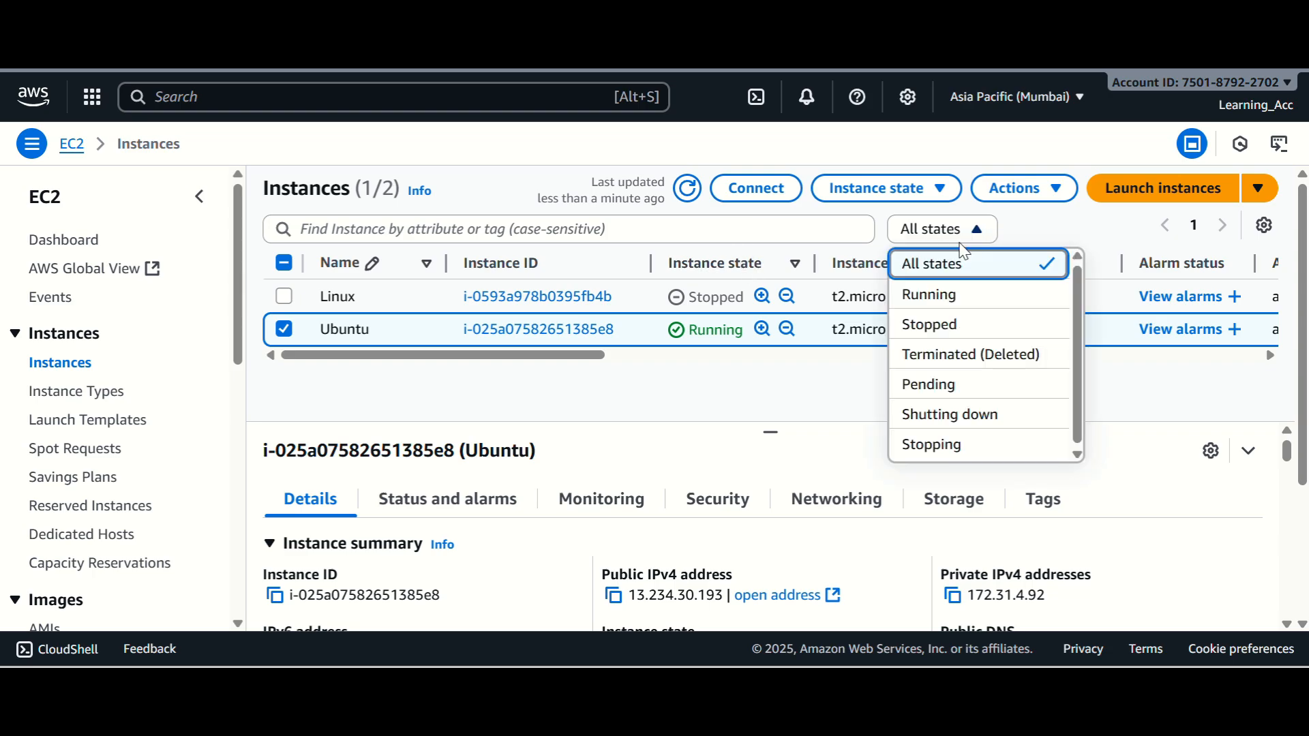
left_click(949, 310)
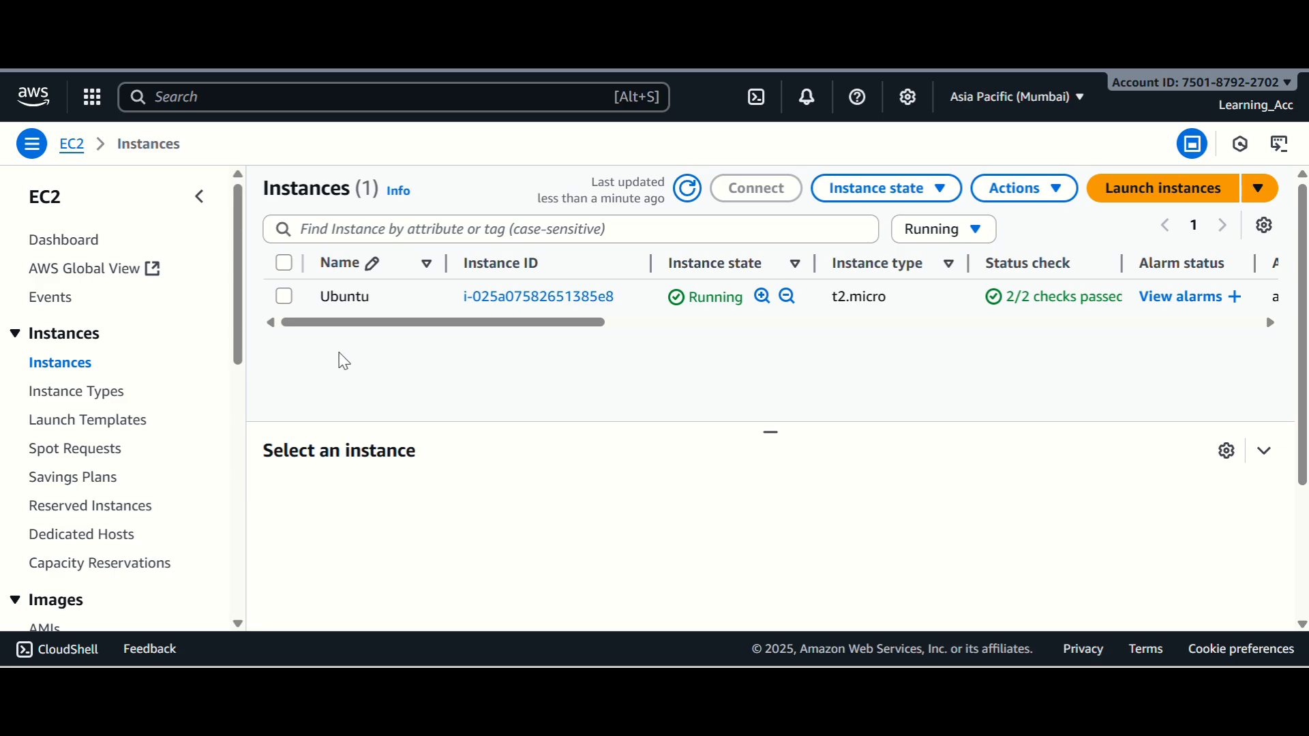
left_click(284, 298)
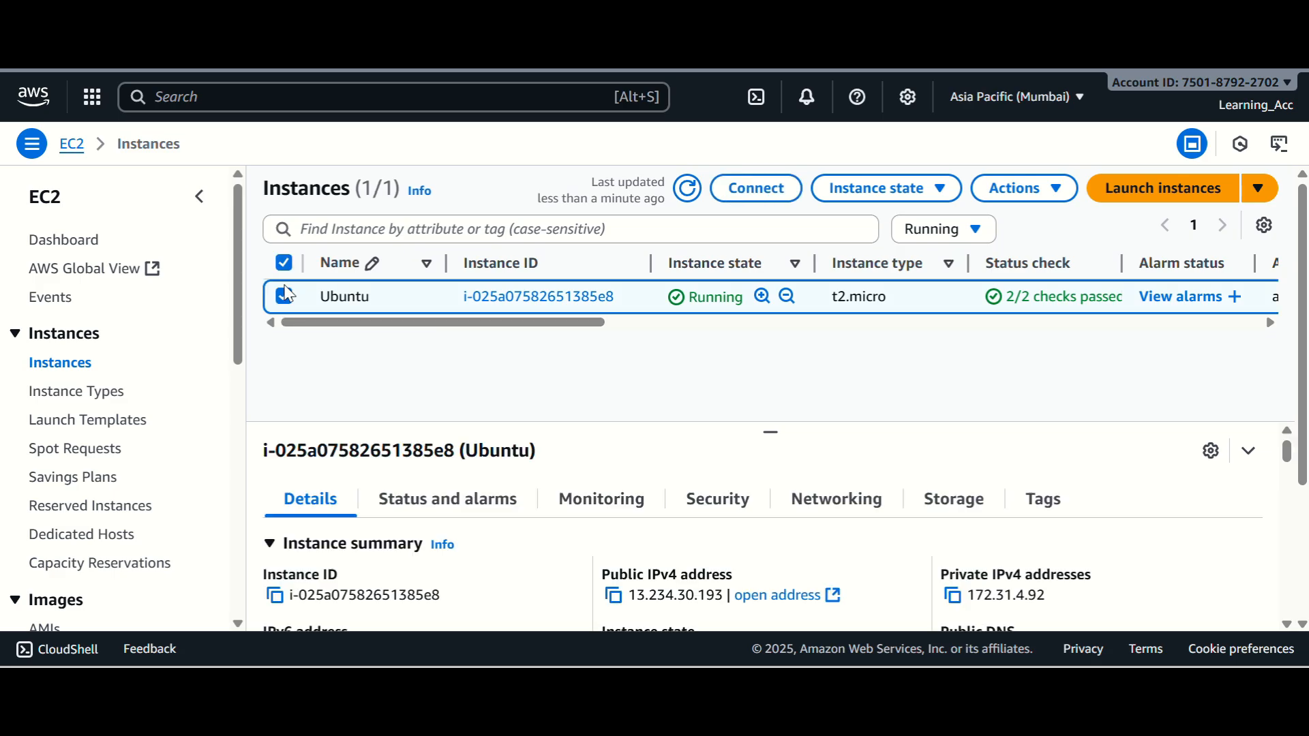
Step: Connect to the Ubuntu instance with EC2 Instance Connect, using its public IP and the username ubuntu
left_click(750, 202)
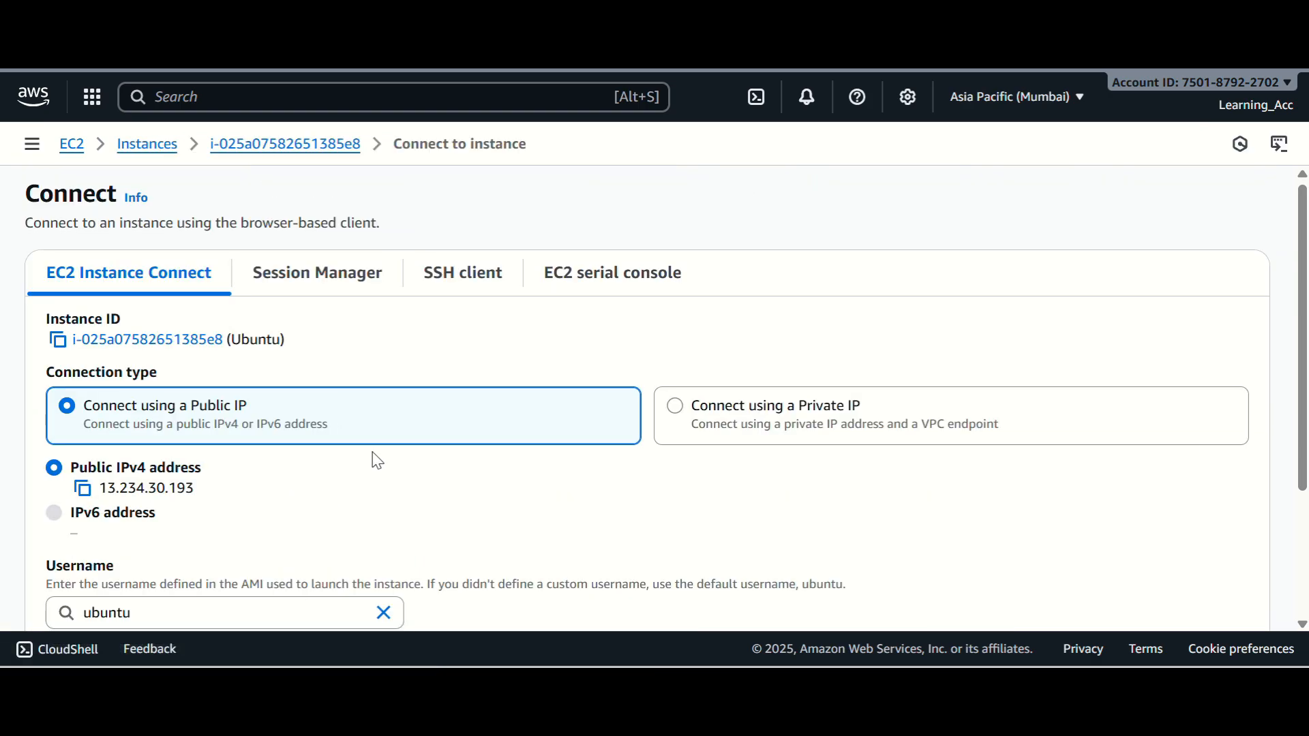
scroll(306, 525, "down", 3)
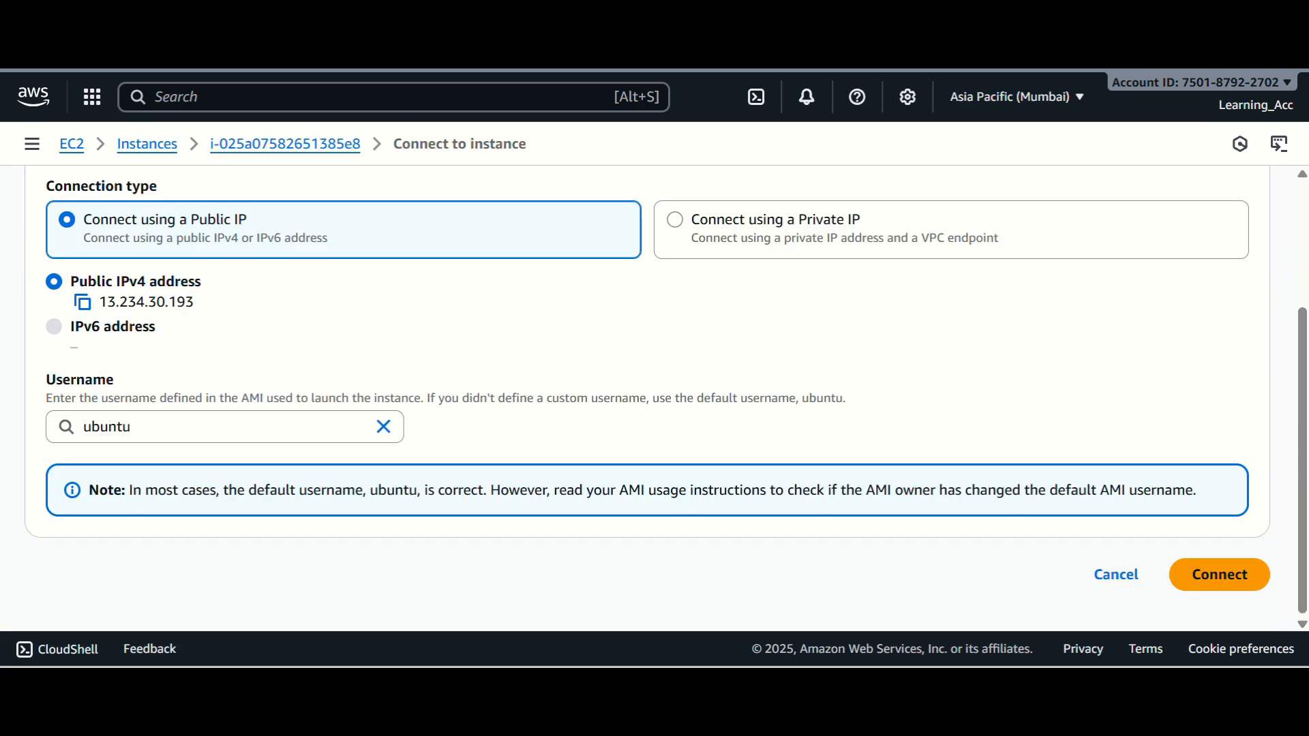
left_click(92, 430)
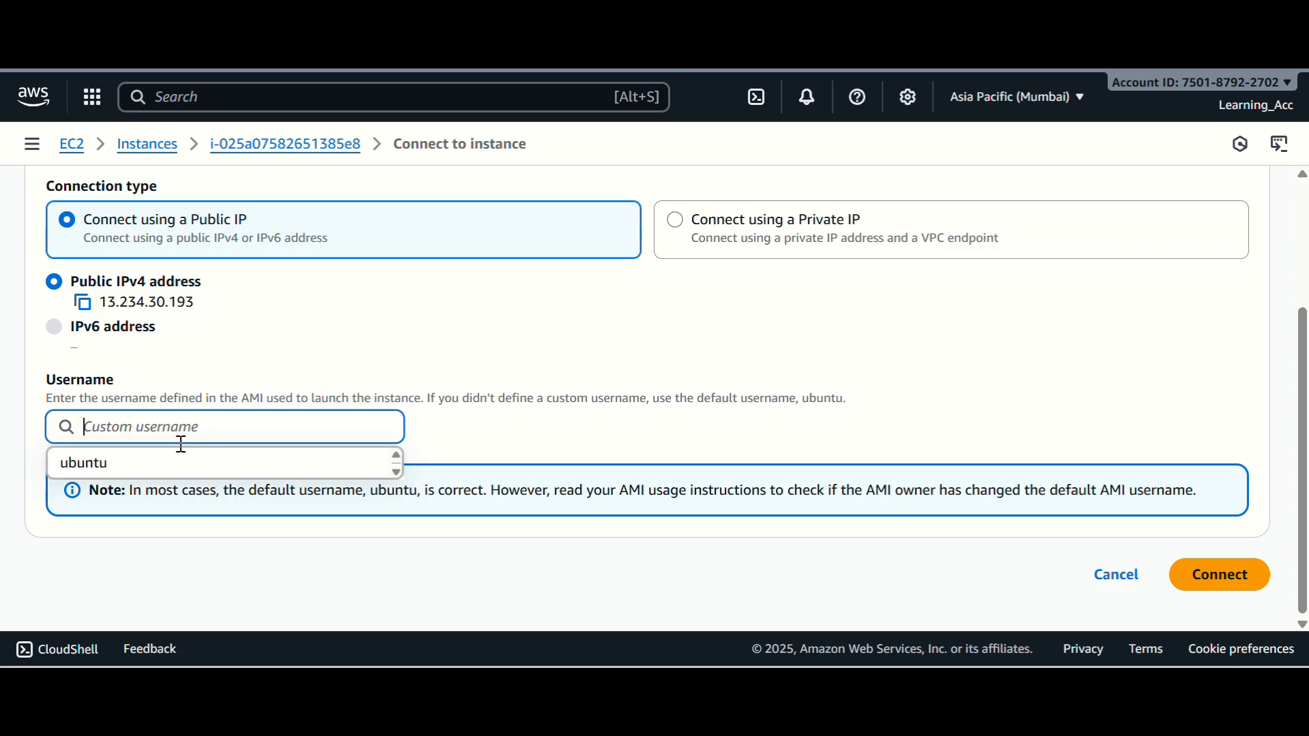
left_click(103, 463)
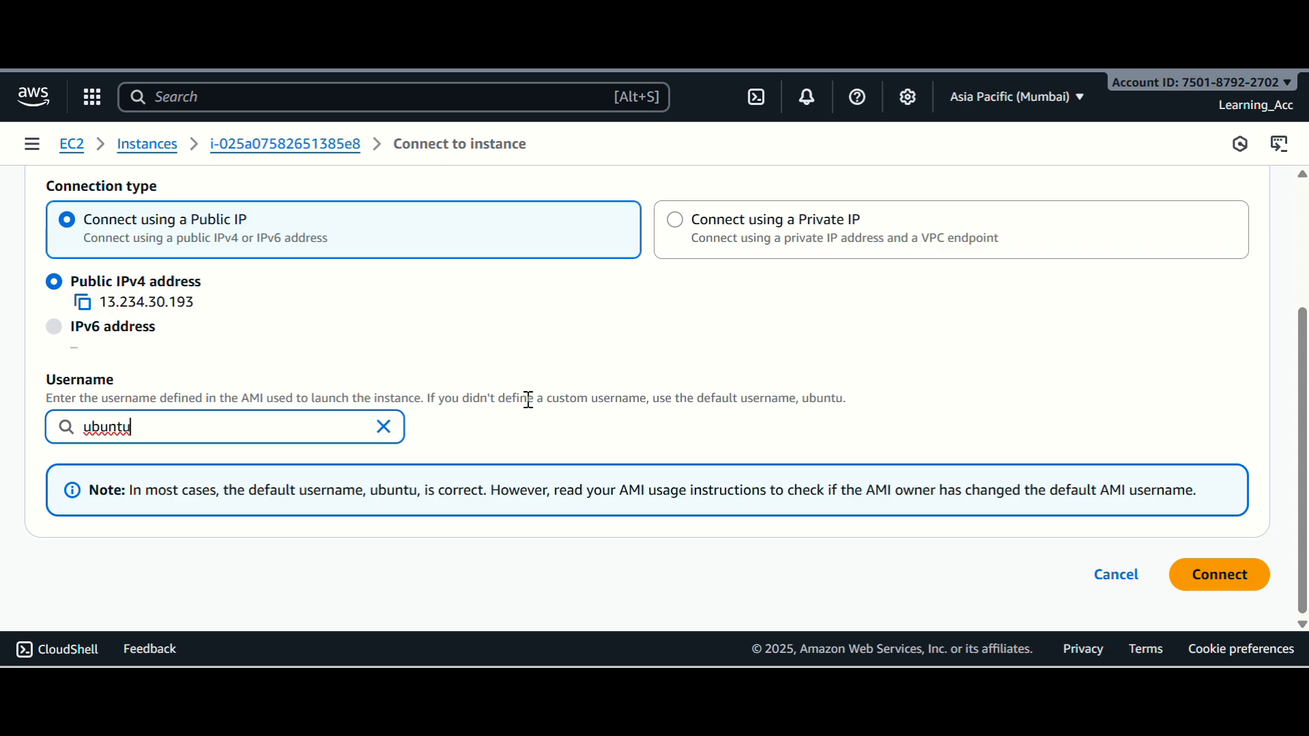
left_click(550, 440)
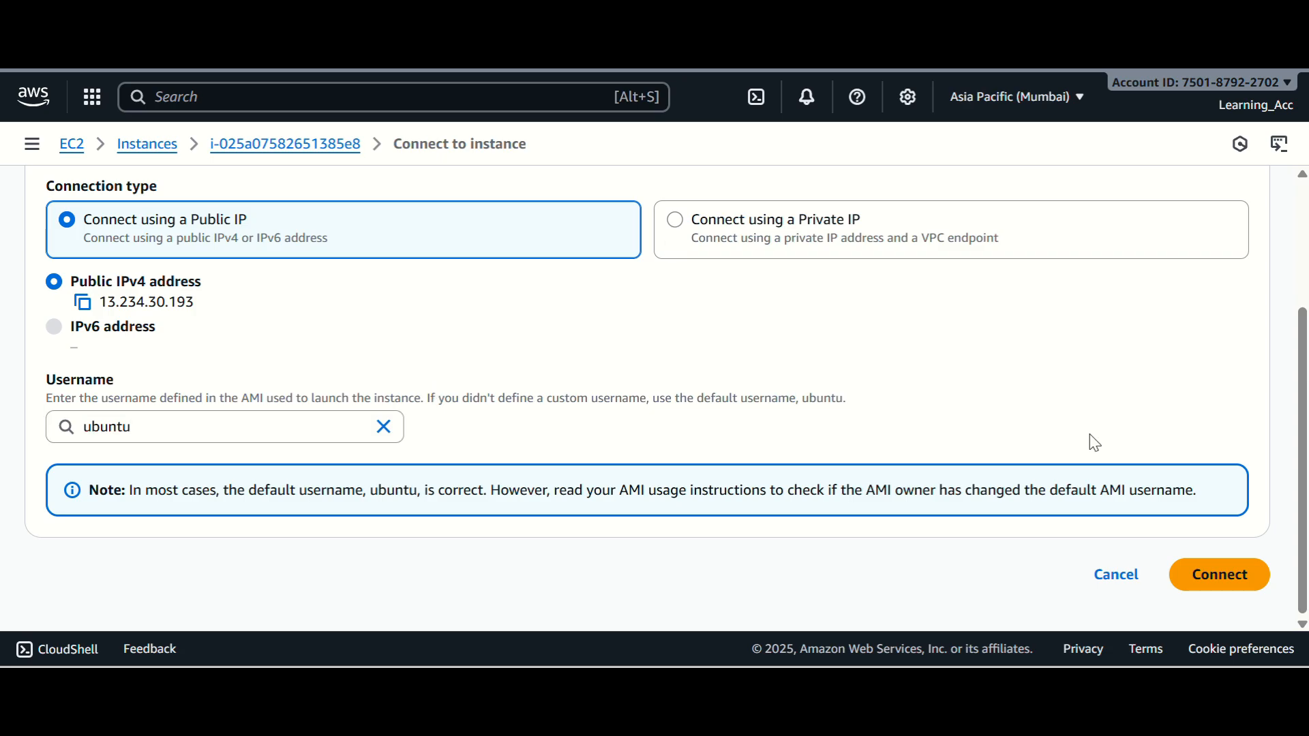
left_click(1241, 577)
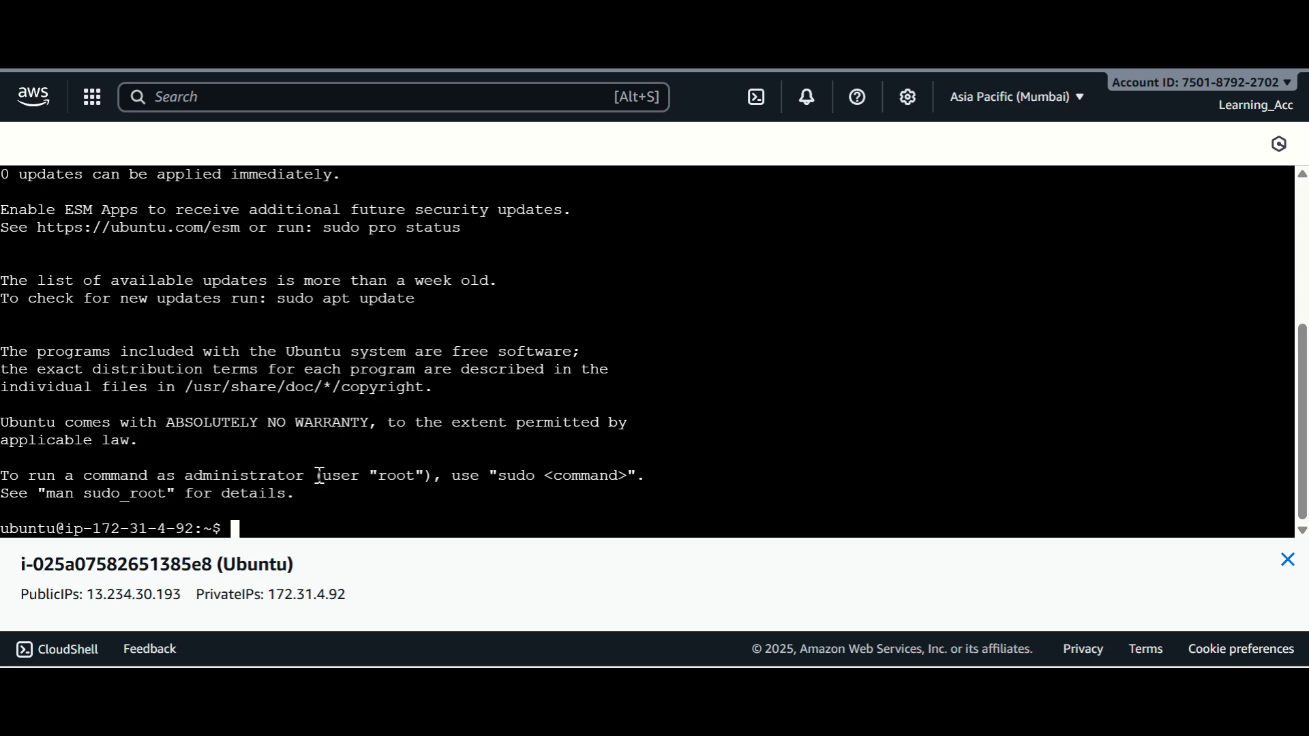
Step: Switch to the root user in the Ubuntu instance's terminal with sudo su
type("sudo su")
key("Return")
key("Return")
key("Return")
key("Return")
key("Return")
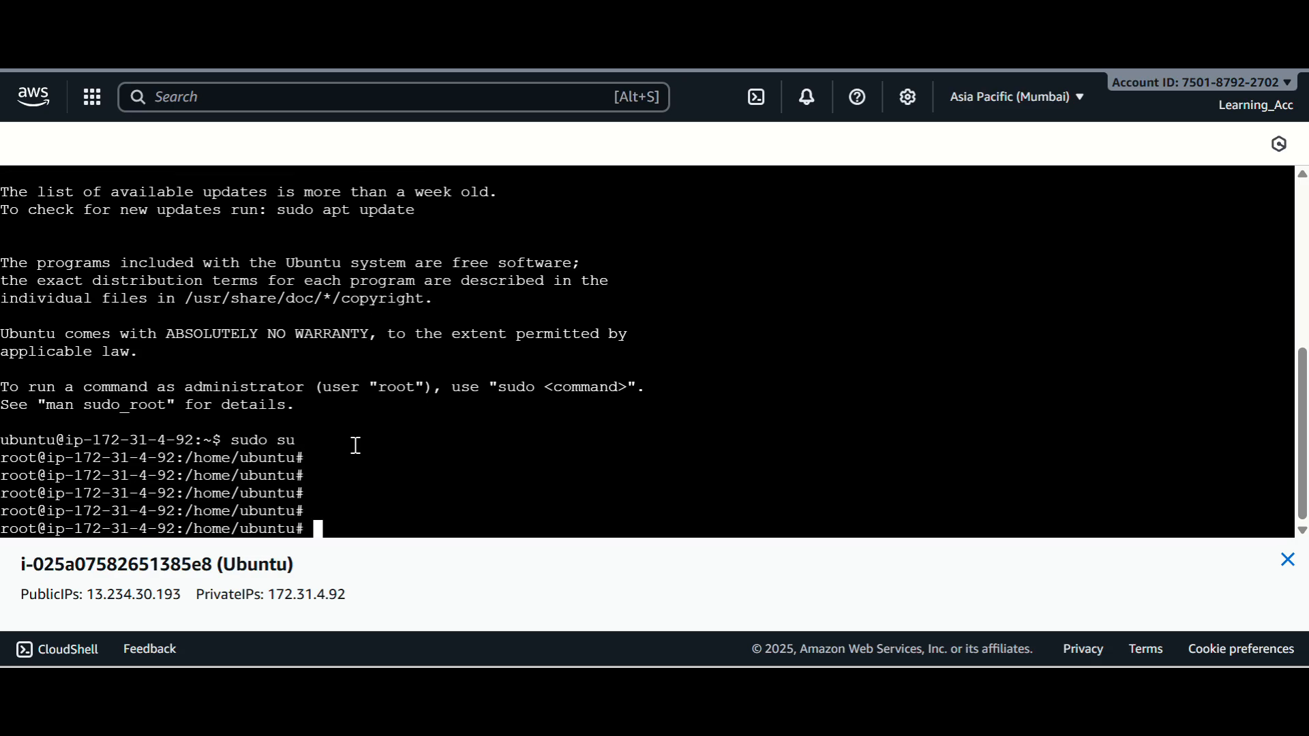
Step: Print the operating system details with cat /etc/os-release and examine the name and version lines
type("cat /etc/os")
key("Tab")
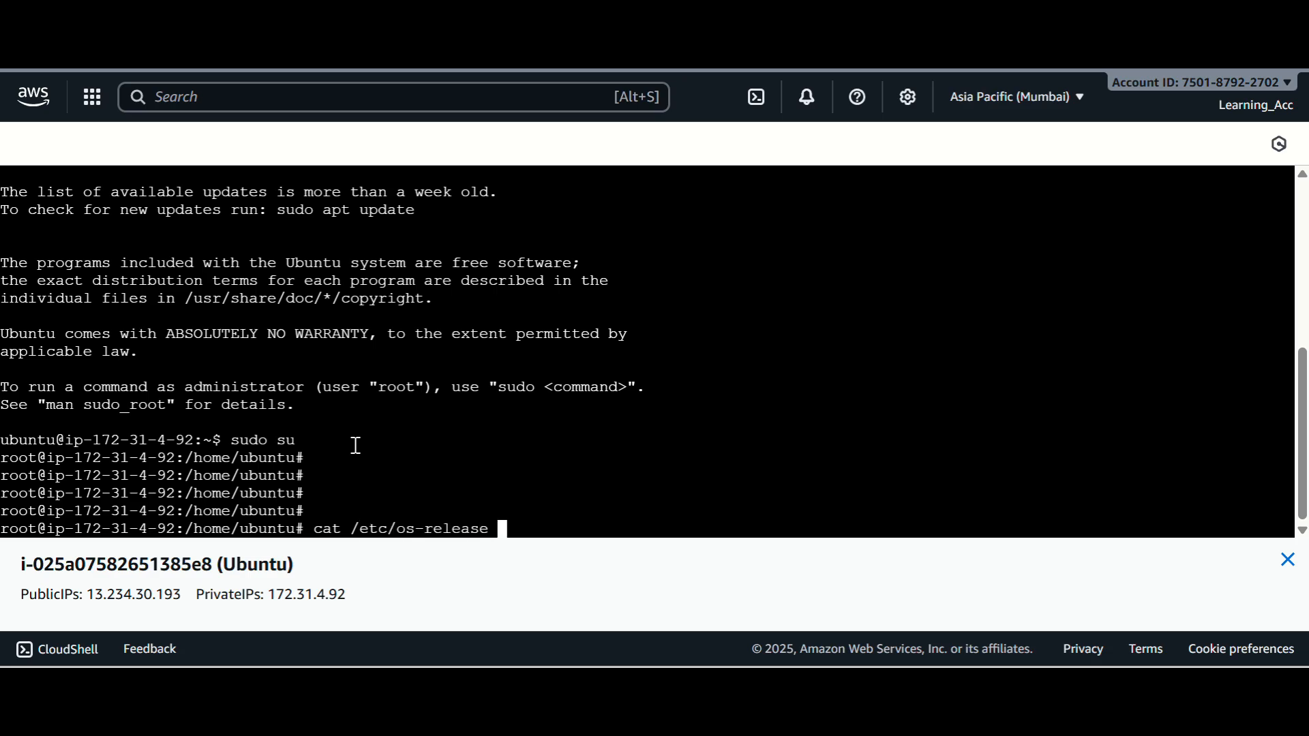
key("Return")
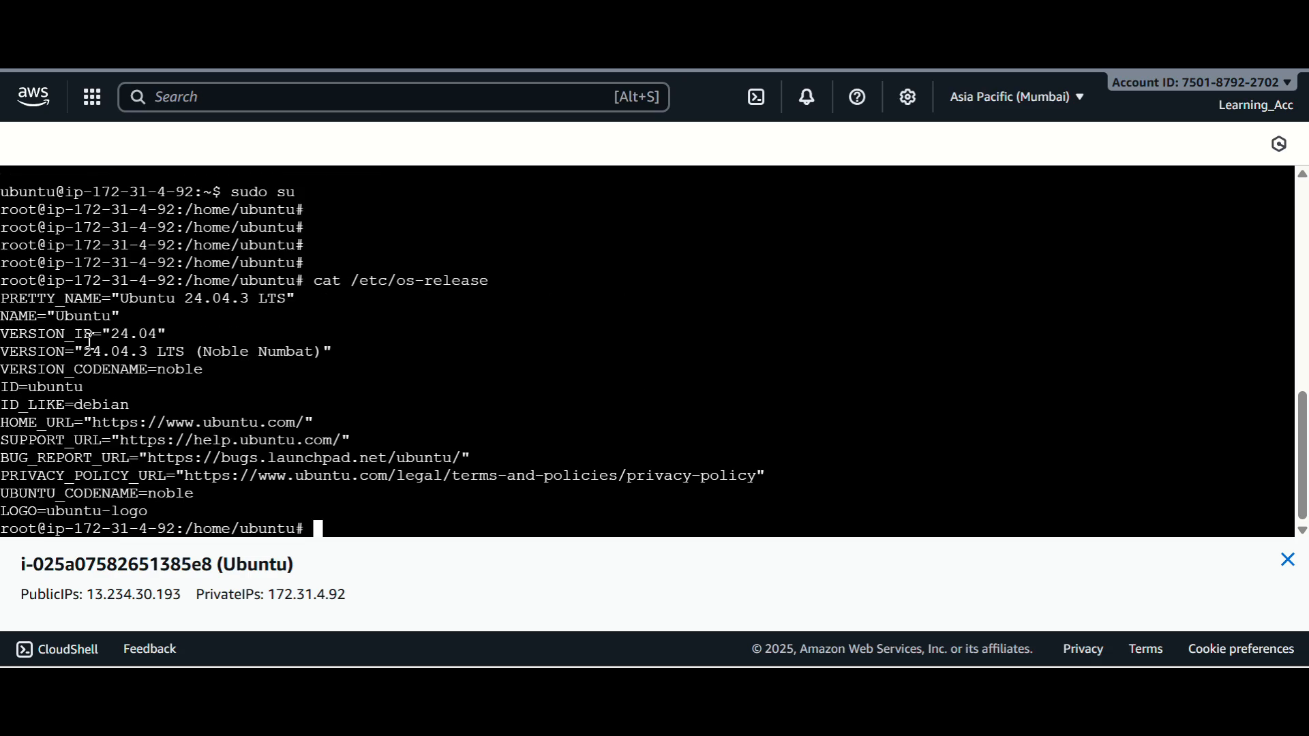
left_click_drag(59, 317, 175, 337)
left_click_drag(94, 352, 179, 337)
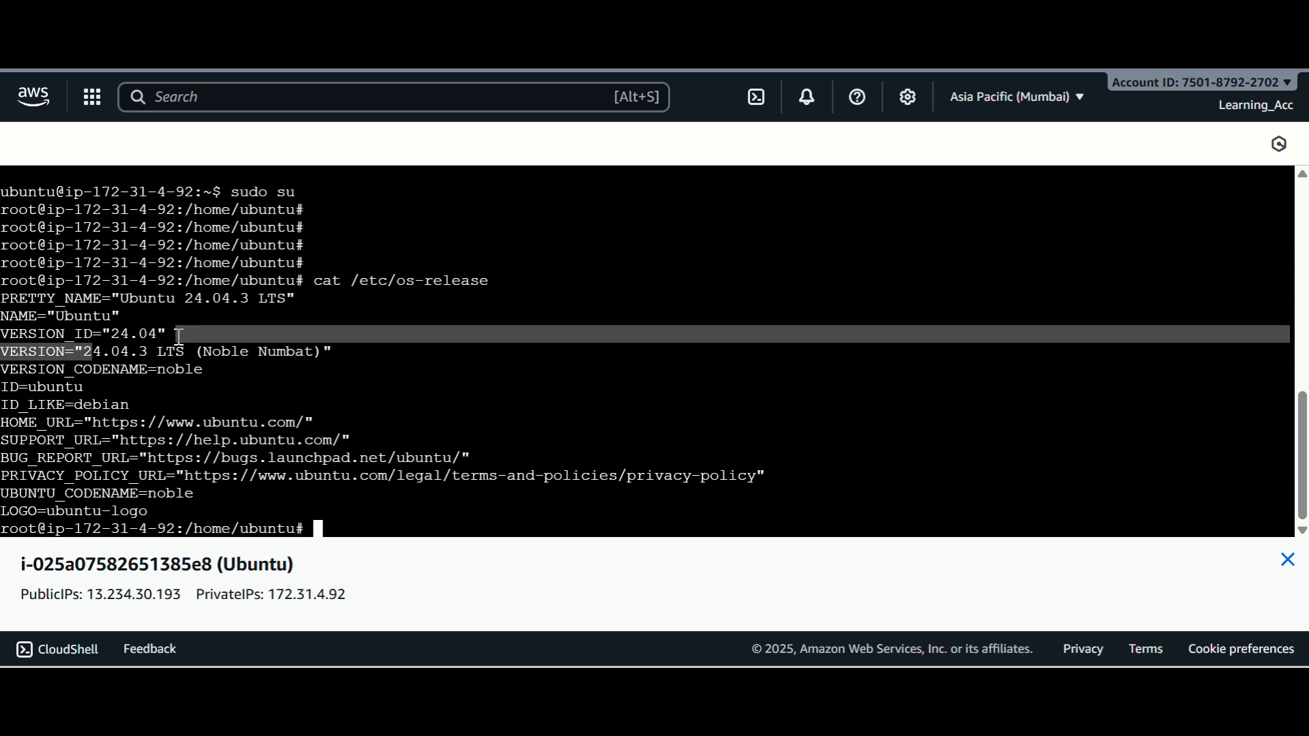
left_click_drag(83, 352, 158, 359)
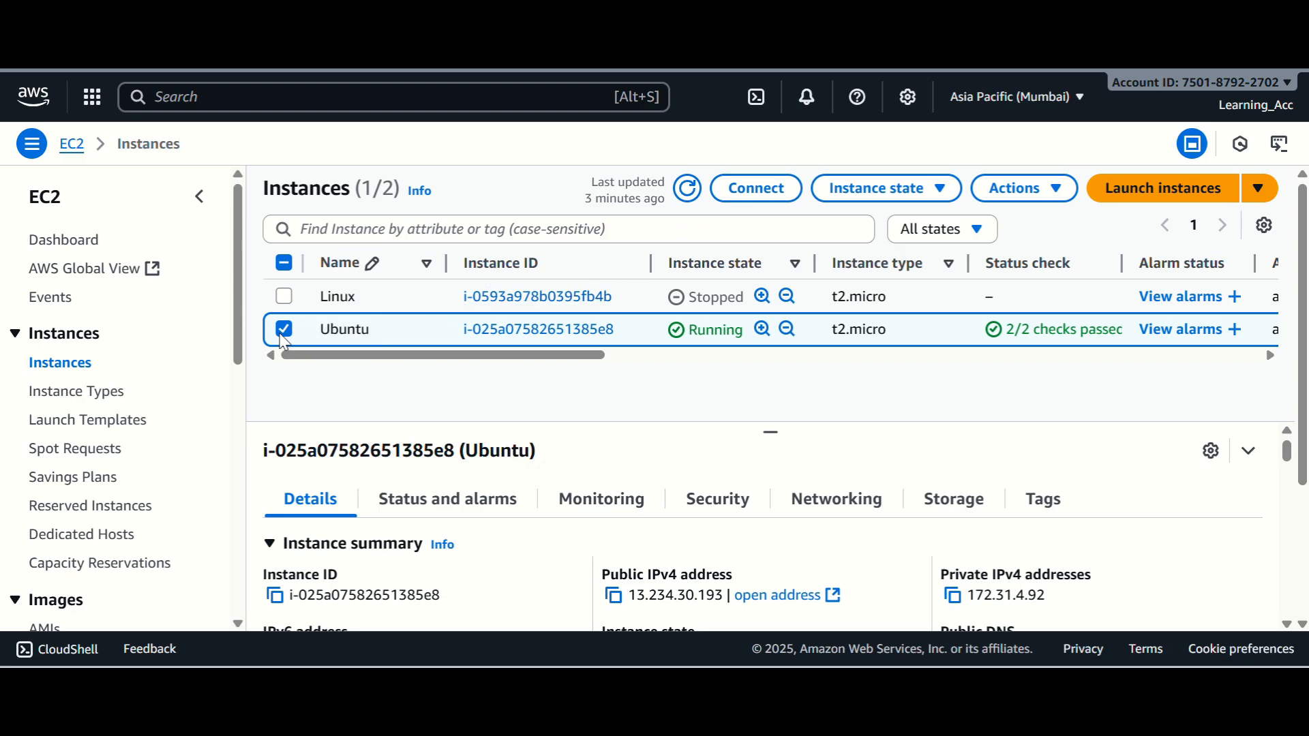
Step: Terminate the Ubuntu instance without skipping OS shutdown, and refresh the instances list to check its state
left_click(898, 193)
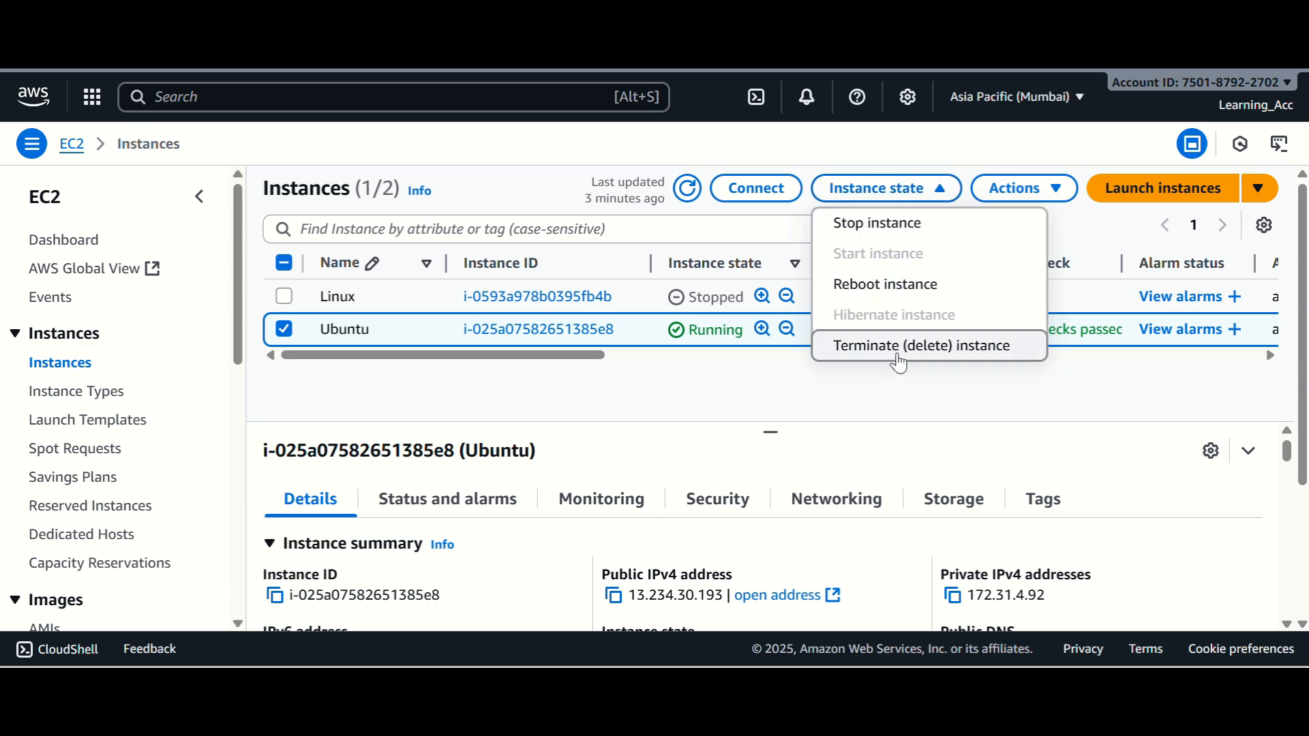
left_click(938, 351)
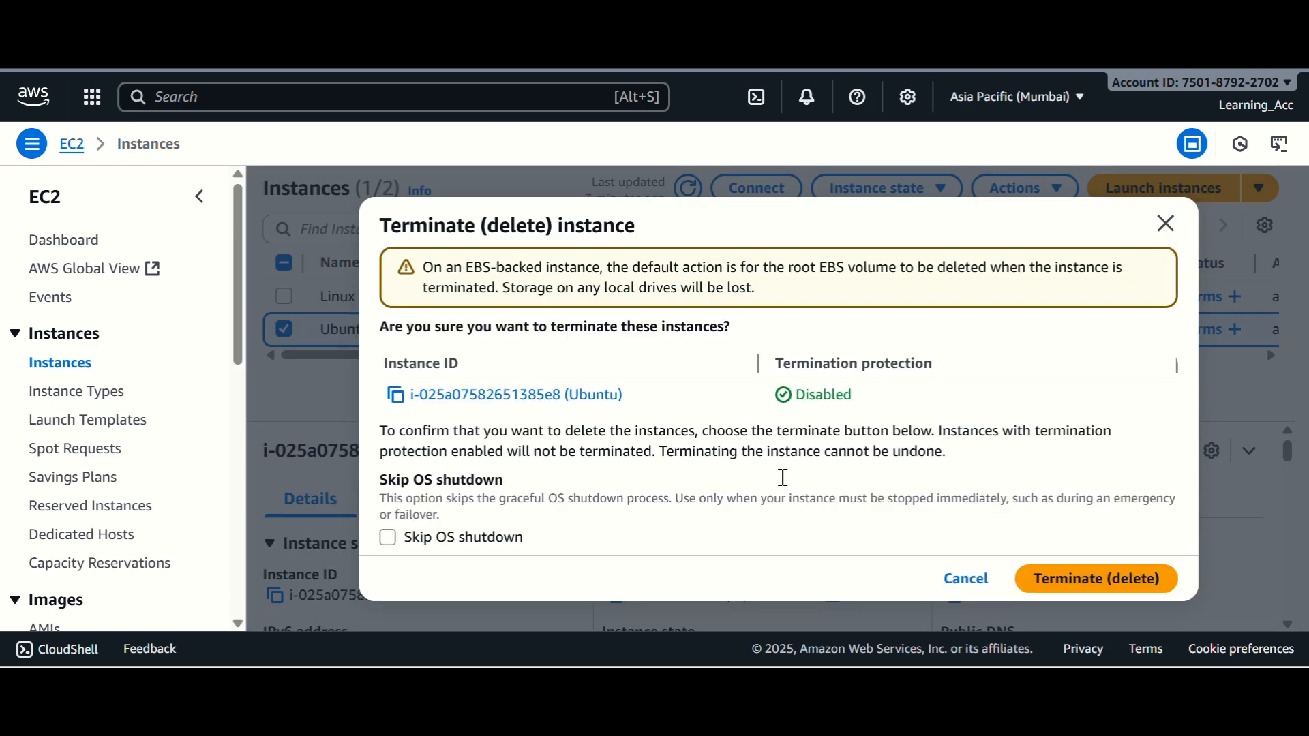
left_click(1125, 579)
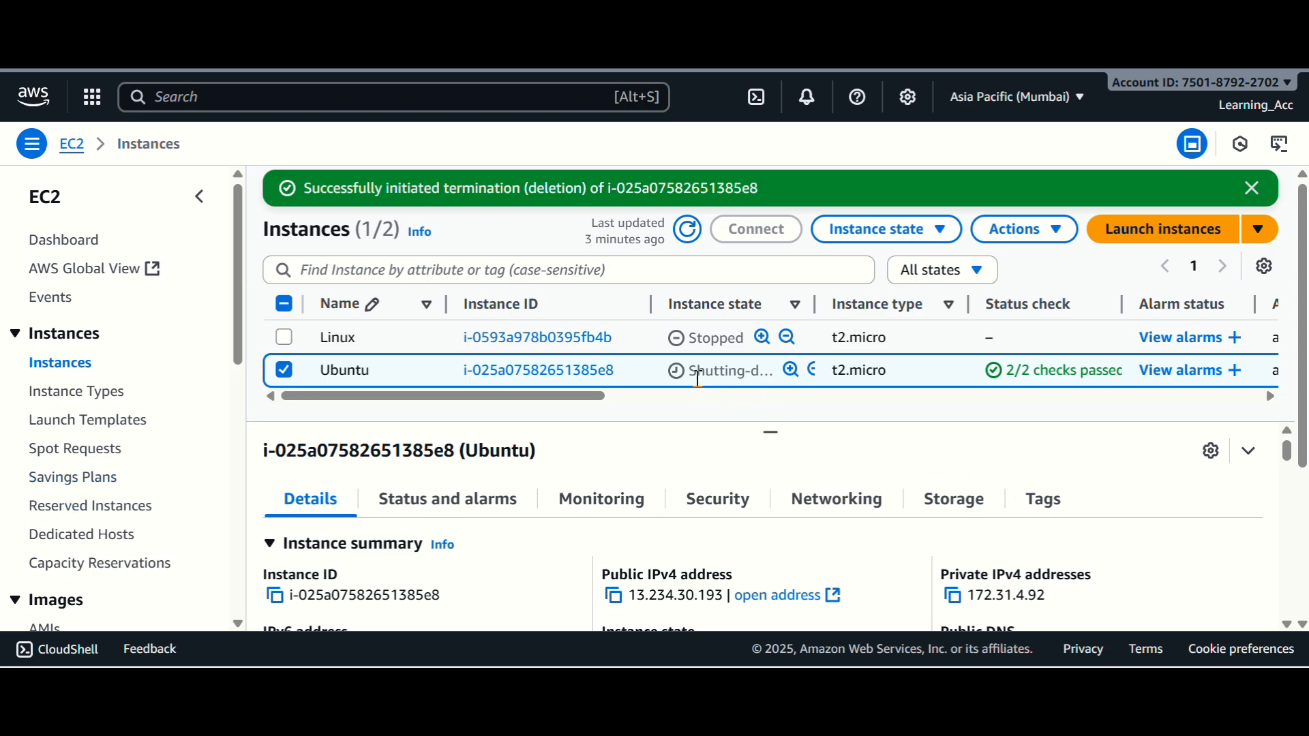
left_click(686, 237)
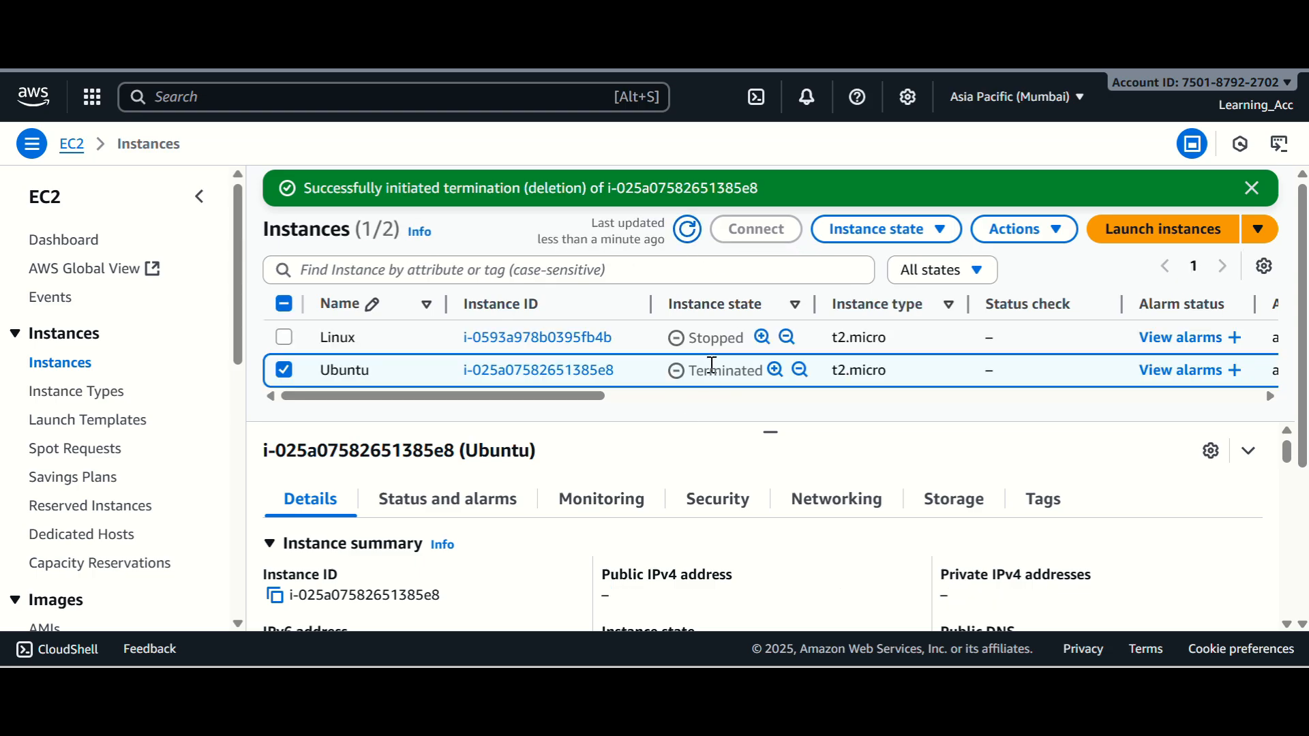
double_click(693, 373)
left_click(705, 427)
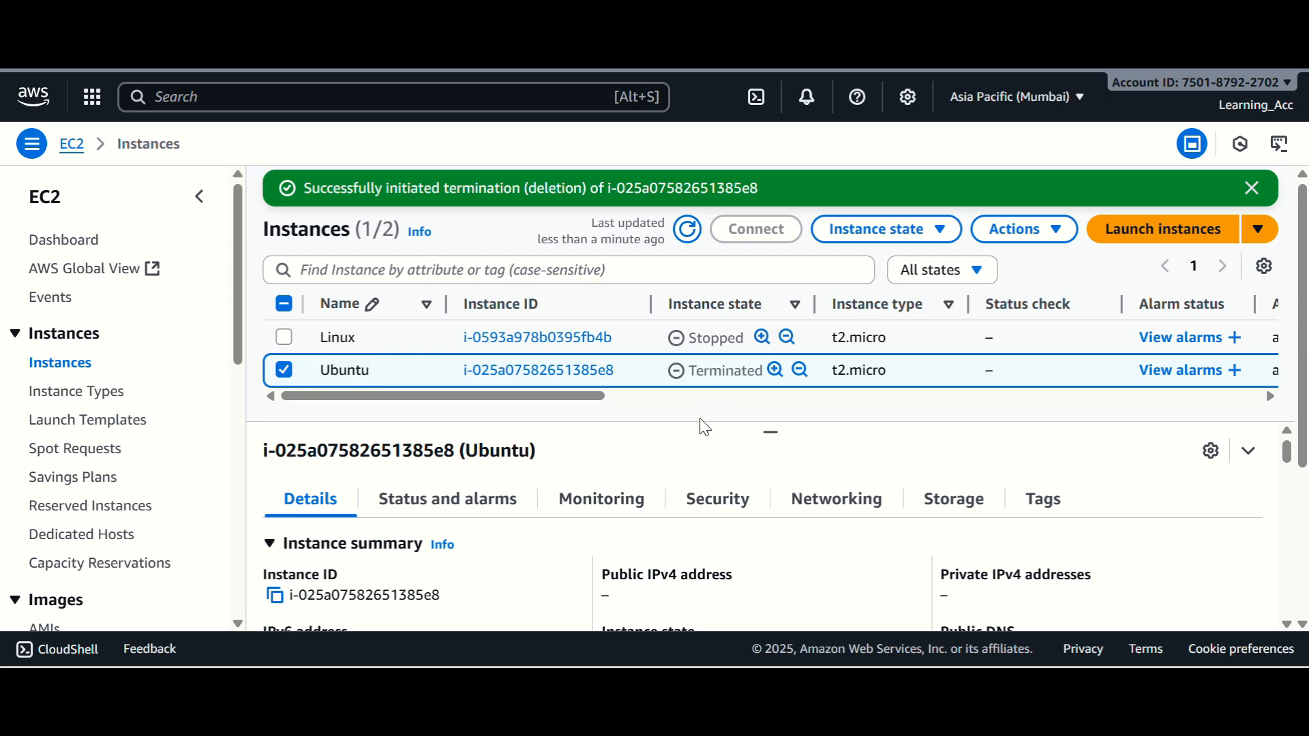